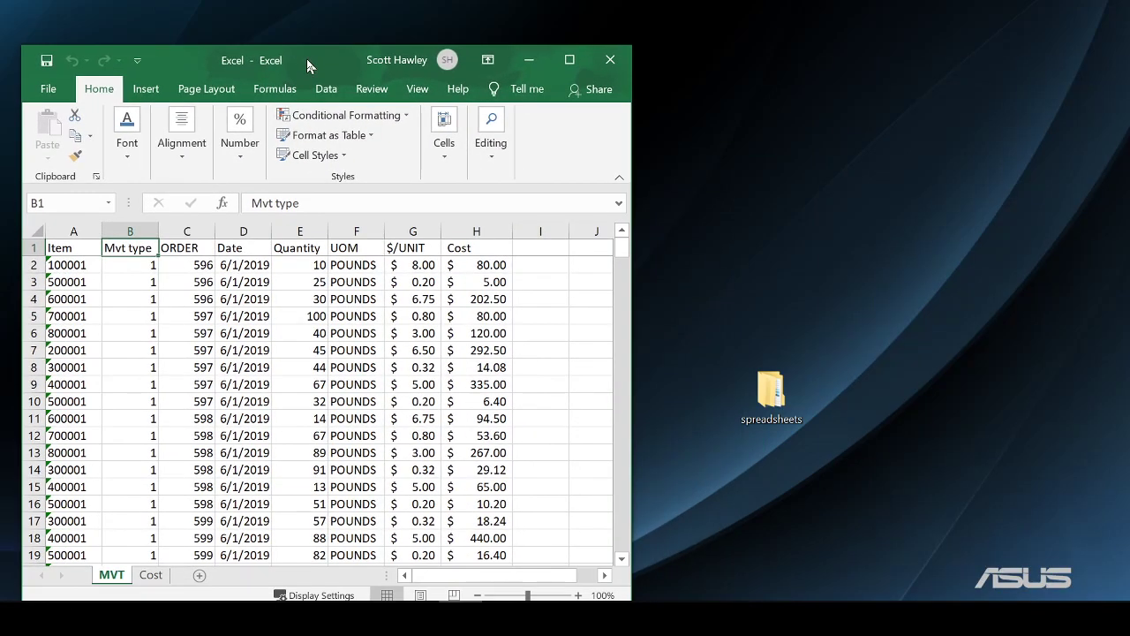
Step: Examine the transaction records on the MVT sheet, from the item numbers across to the quantities
double_click(305, 57)
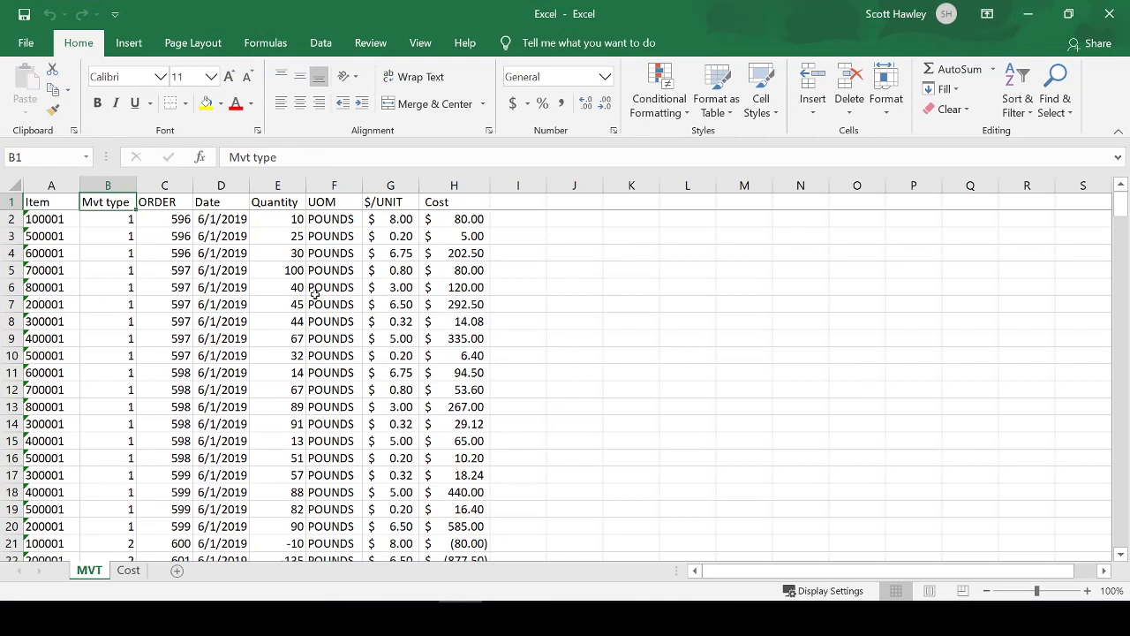
click(46, 248)
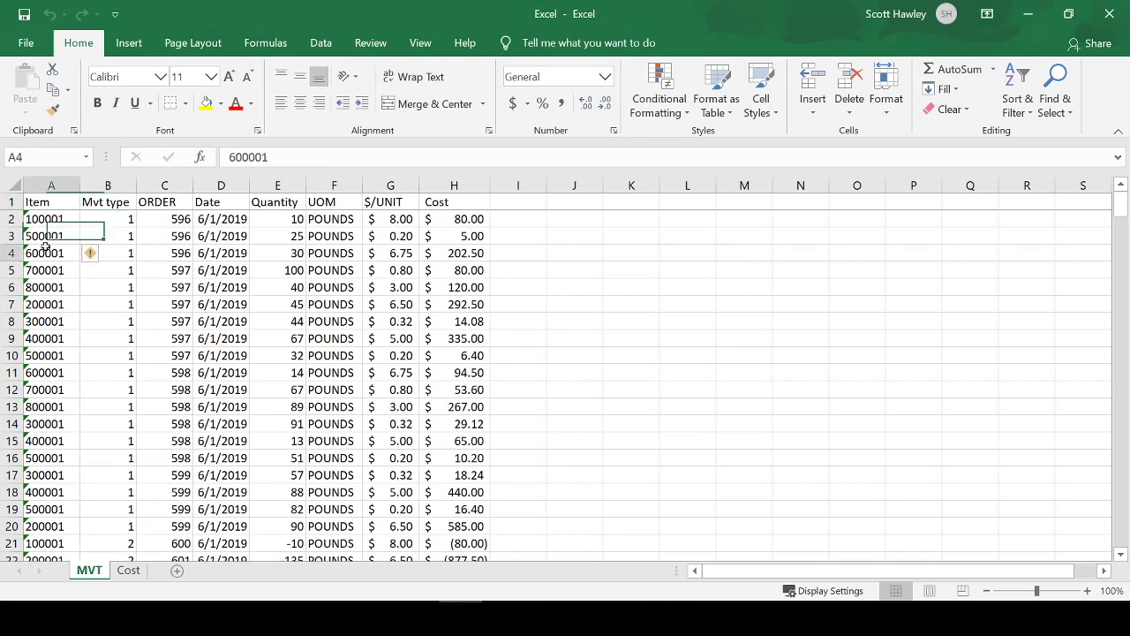
key(Right)
key(Right)
key(Right)
key(Right)
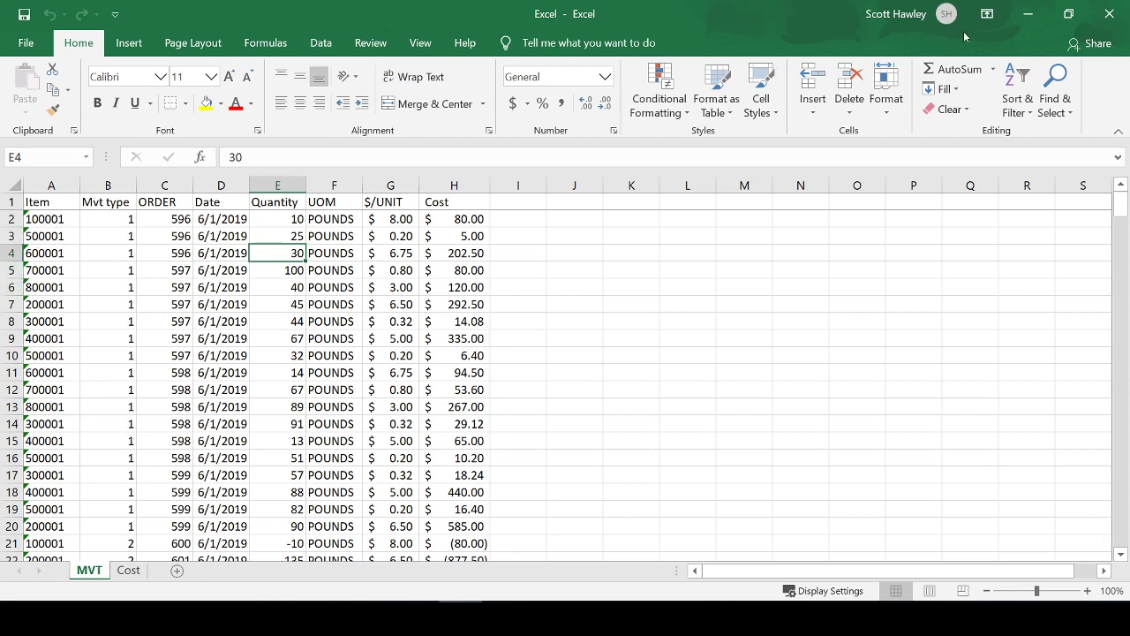
click(1068, 15)
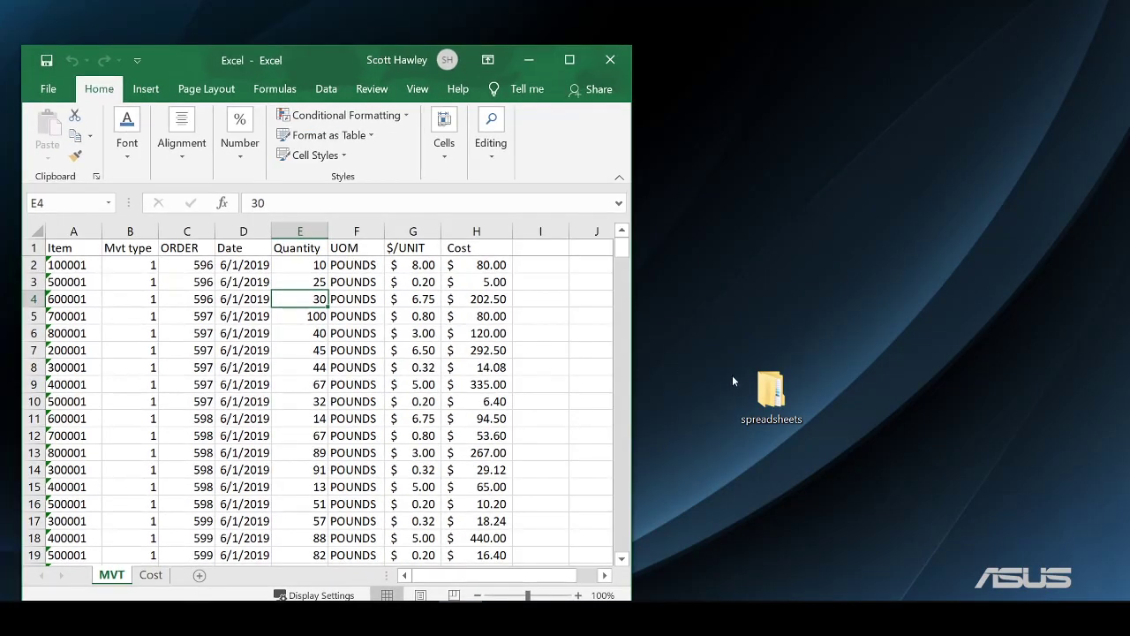
Step: Open the Masterdata workbook from the Fish > Master data subfolder of the spreadsheets folder and place it beside the transaction workbook
double_click(770, 391)
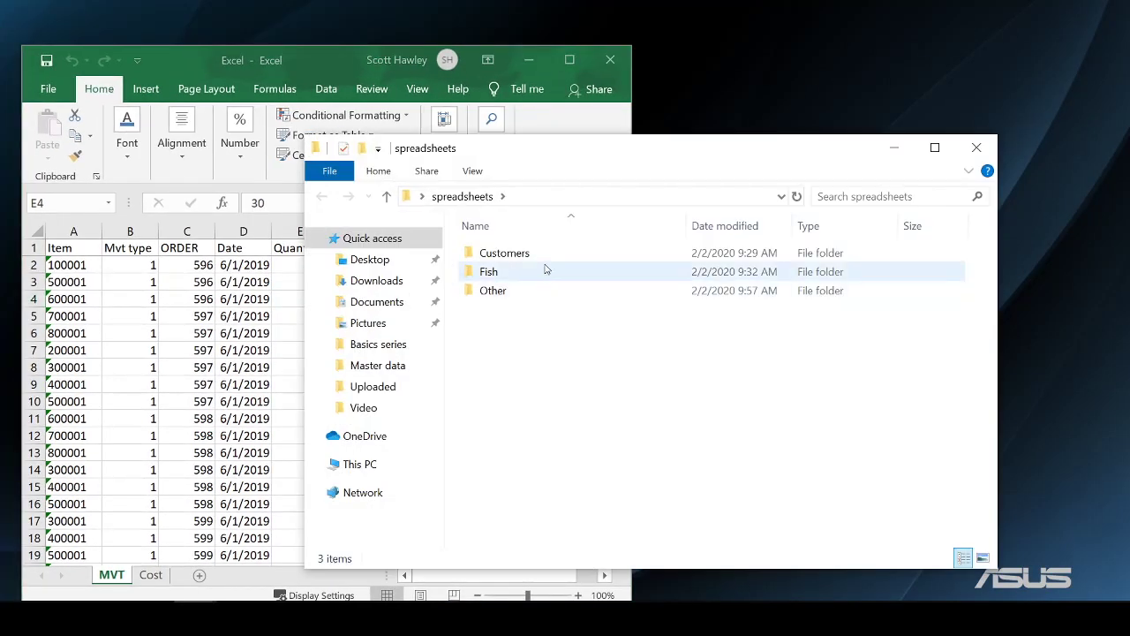
double_click(532, 257)
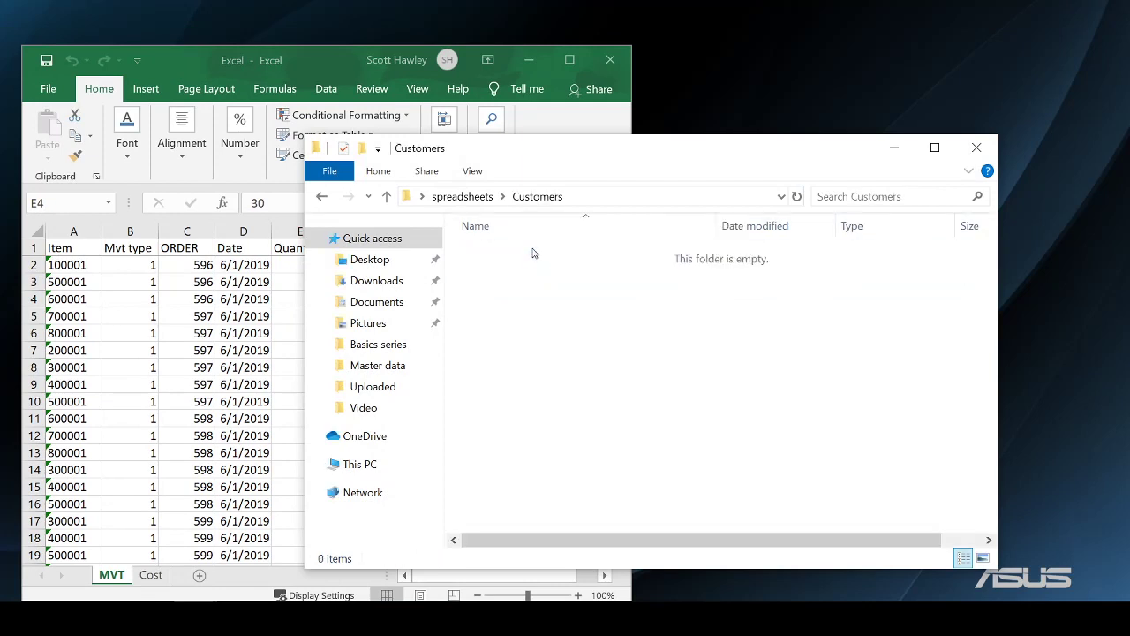
click(477, 196)
click(533, 277)
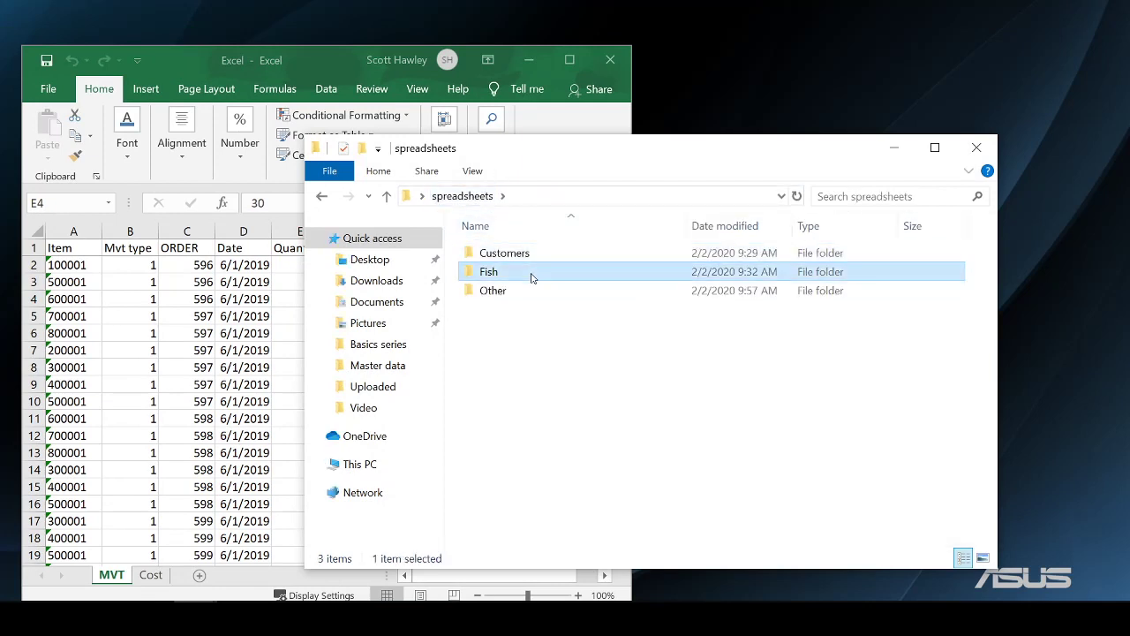
double_click(532, 274)
double_click(523, 257)
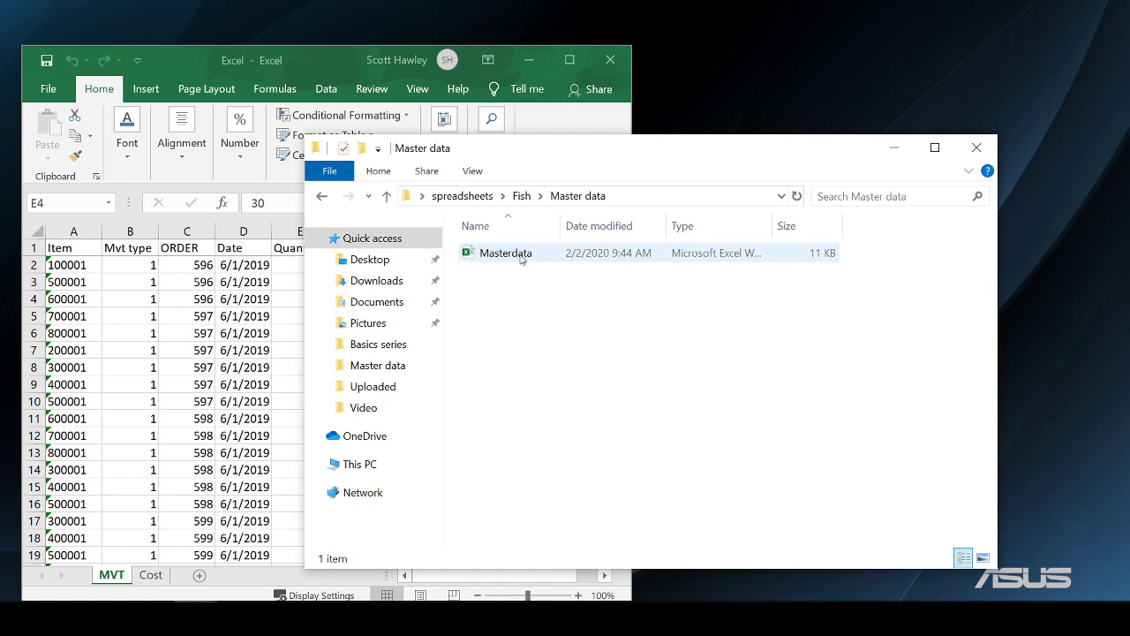
double_click(521, 254)
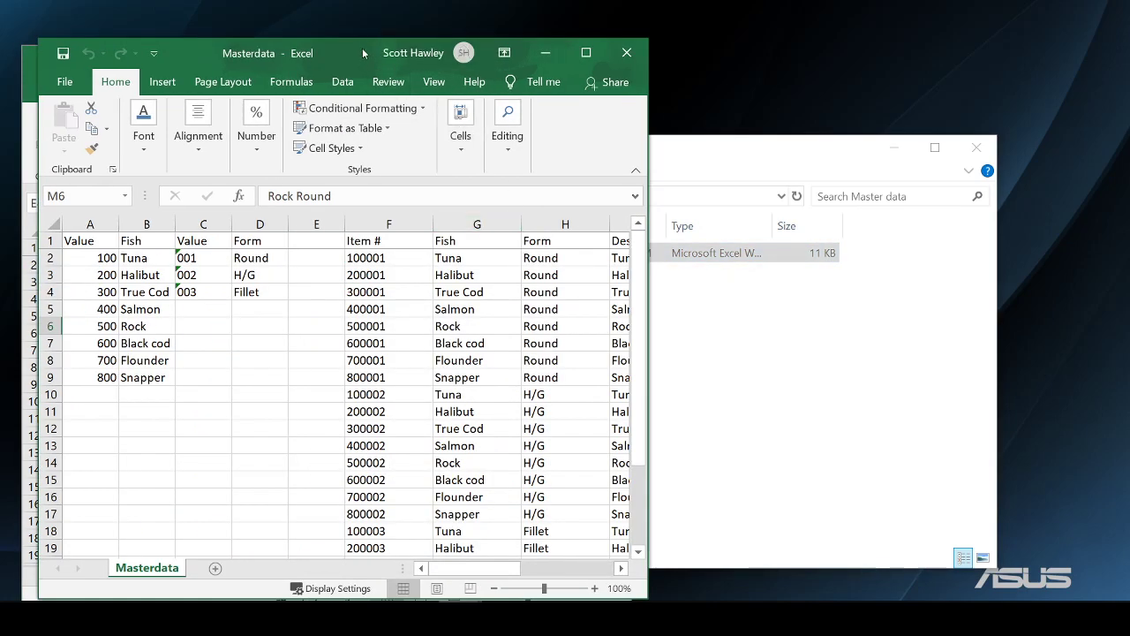
drag(362, 51, 831, 57)
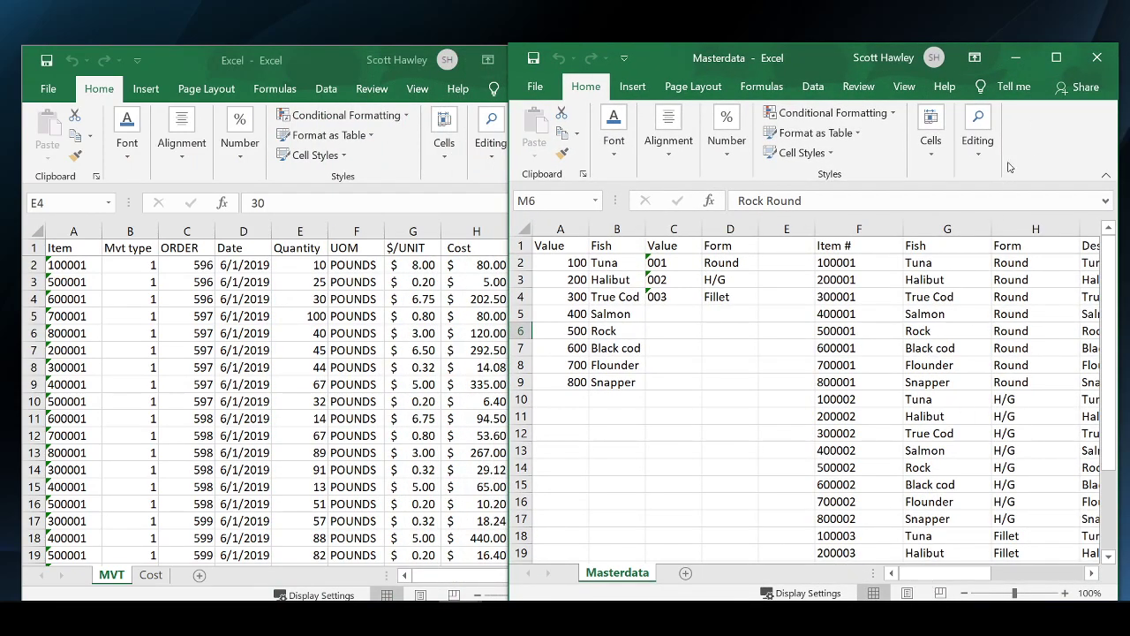
Step: Highlight the Item # and Description lookup list in columns L and M of the Masterdata sheet yellow
click(1045, 65)
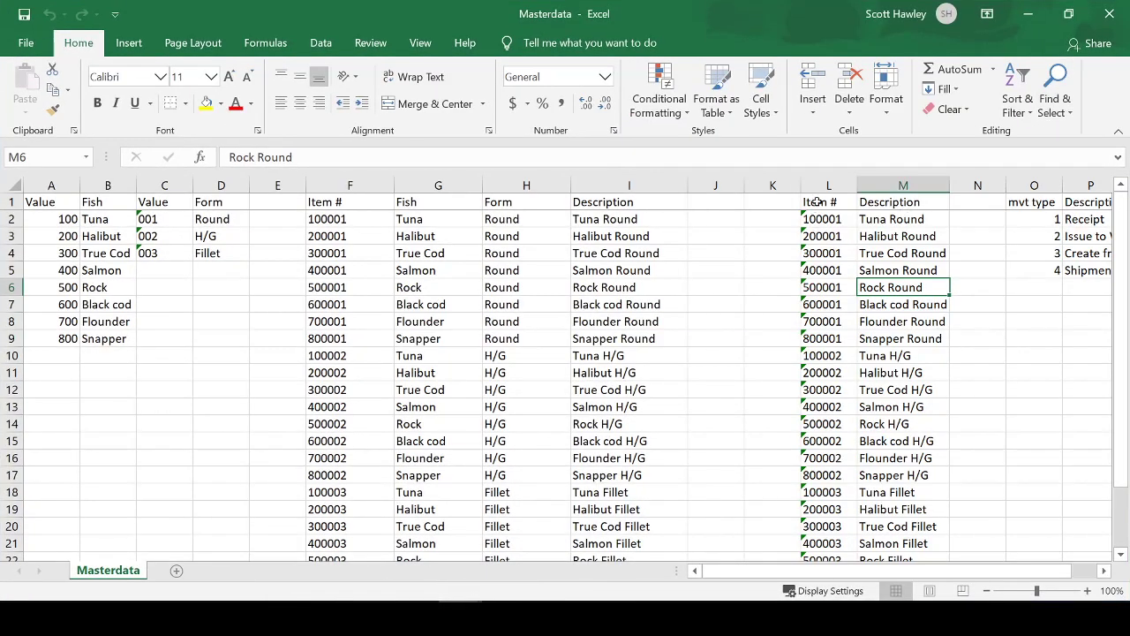
click(819, 201)
key(ctrl+a)
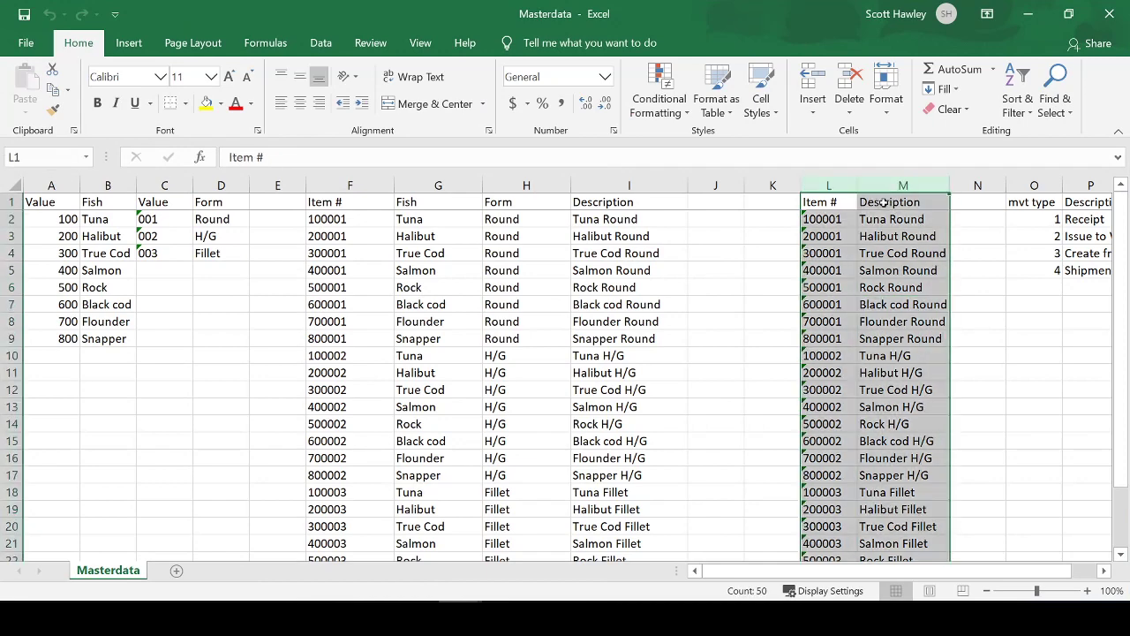
scroll(890, 510, down, 2)
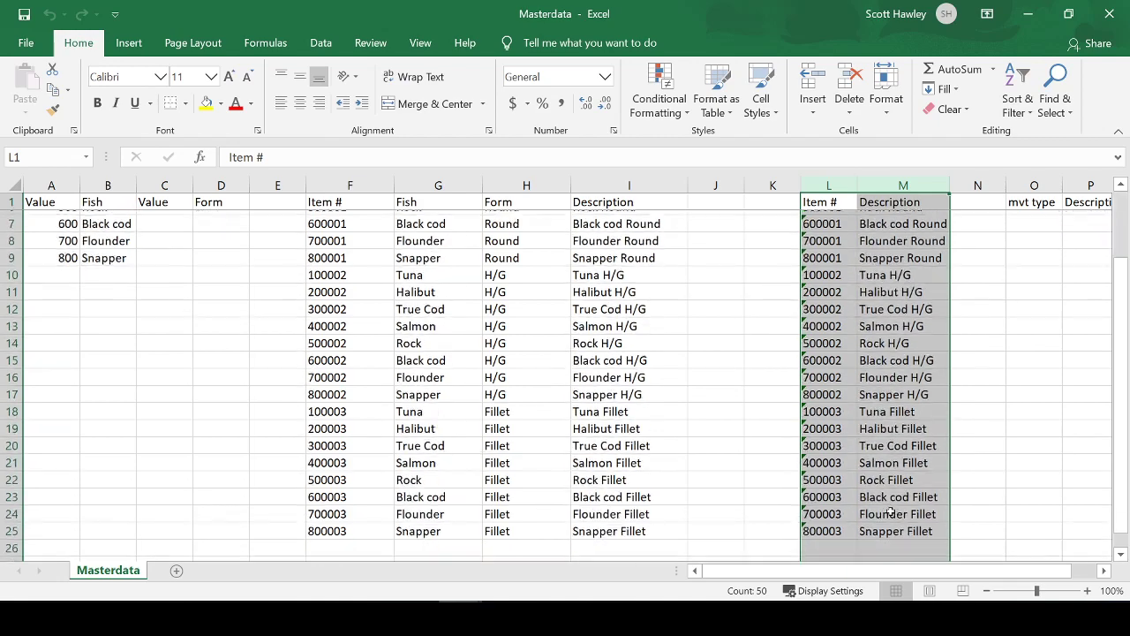
scroll(890, 510, down, 2)
scroll(888, 511, up, 3)
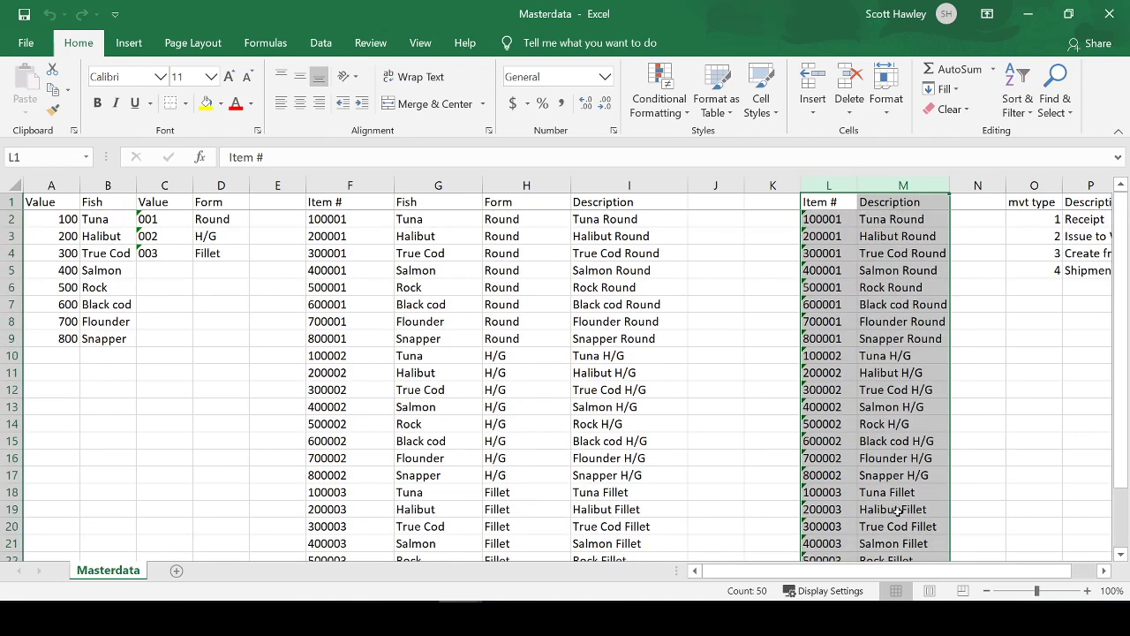
click(1070, 13)
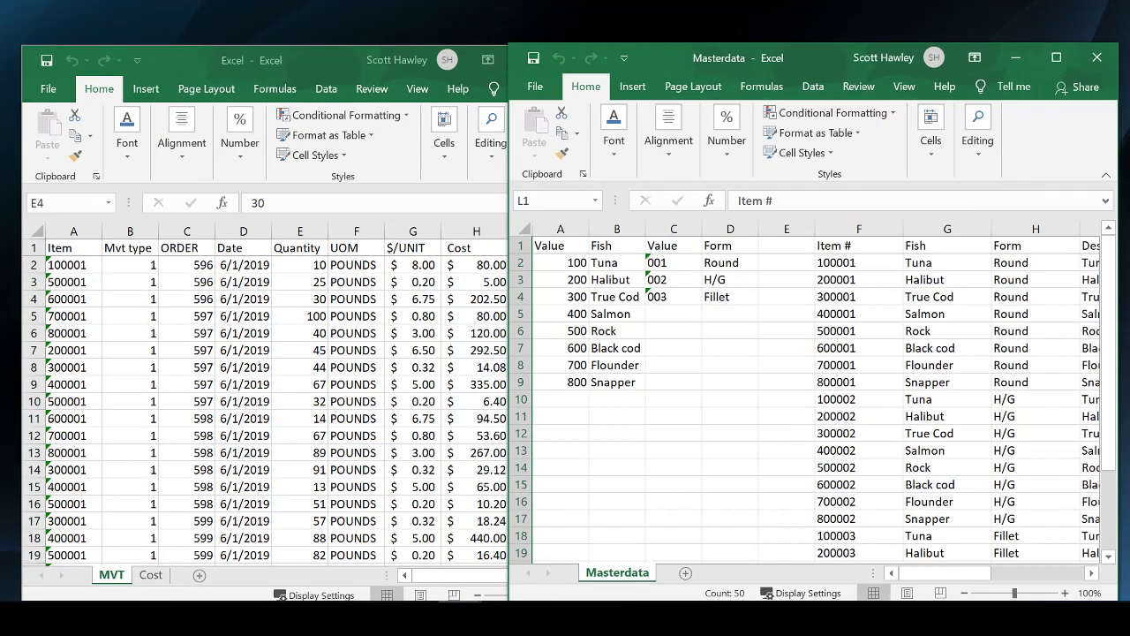
drag(953, 587, 1051, 586)
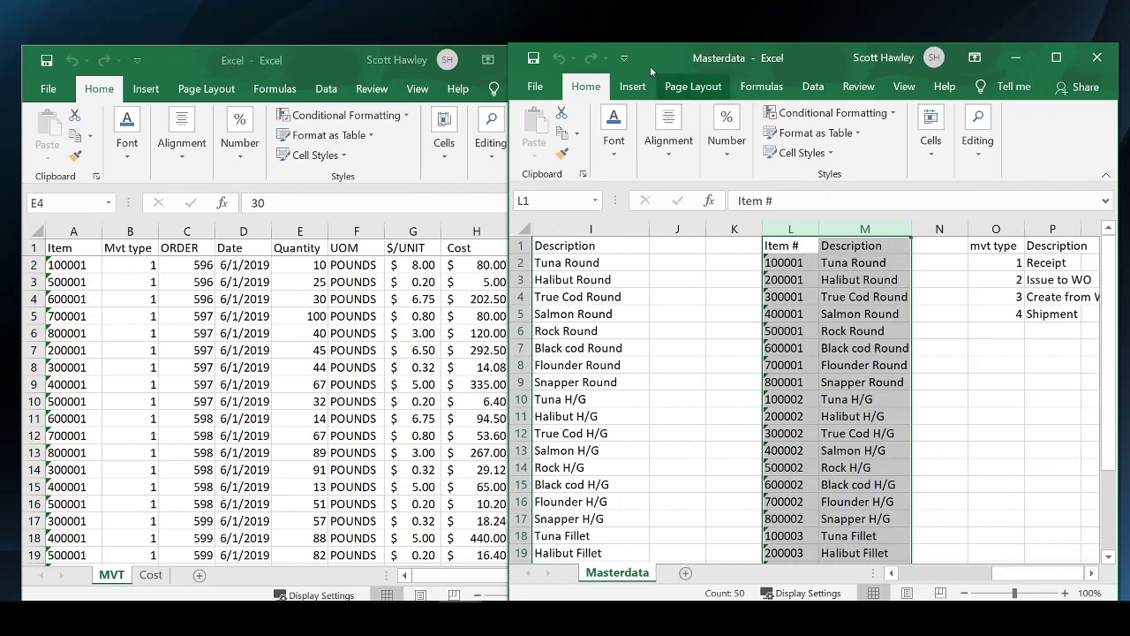
click(1057, 58)
click(206, 103)
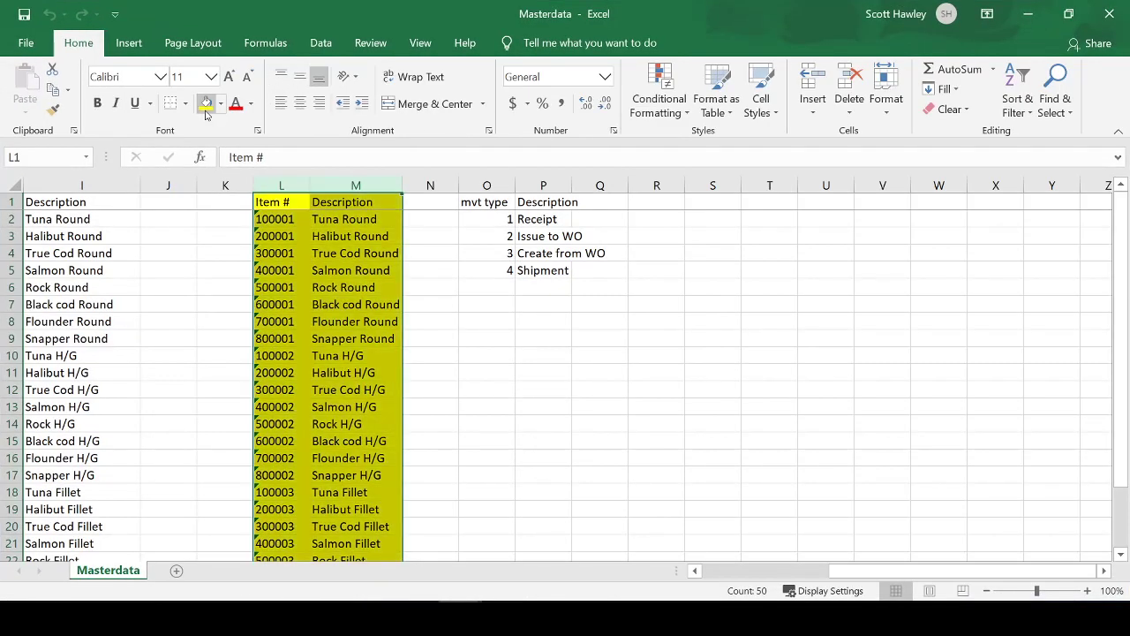
click(1068, 14)
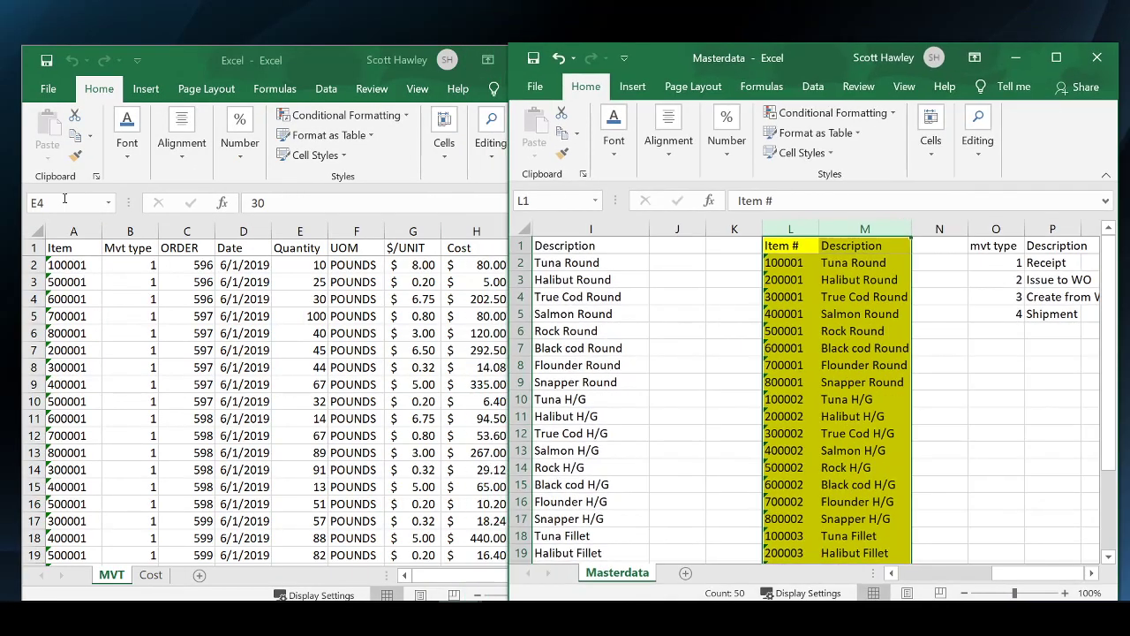
click(221, 63)
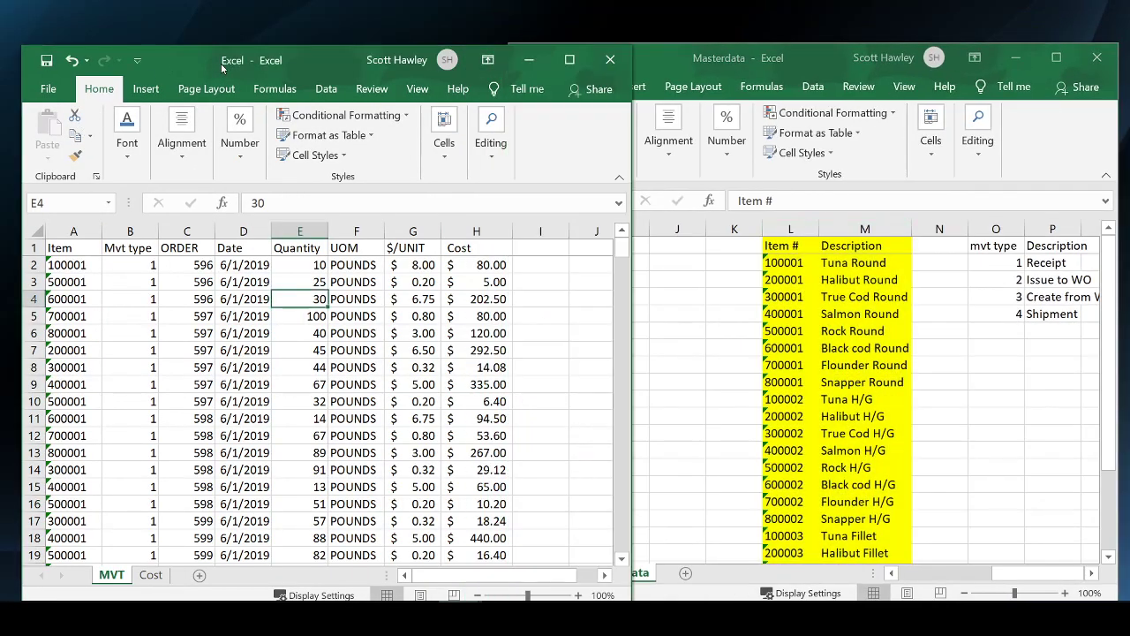
click(130, 231)
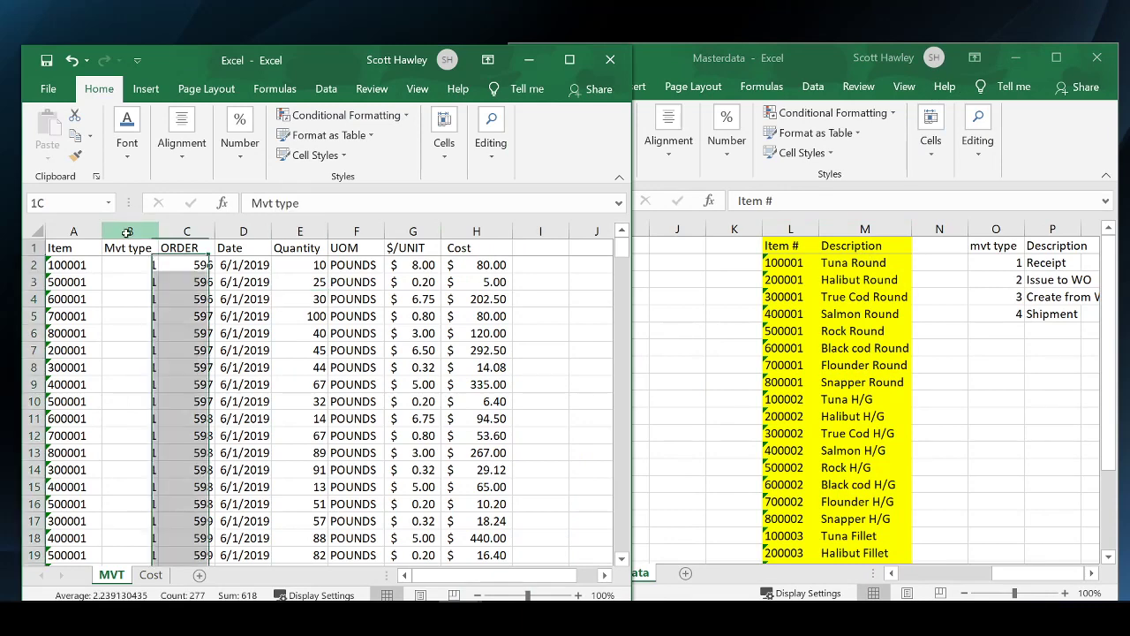
right_click(130, 233)
click(171, 381)
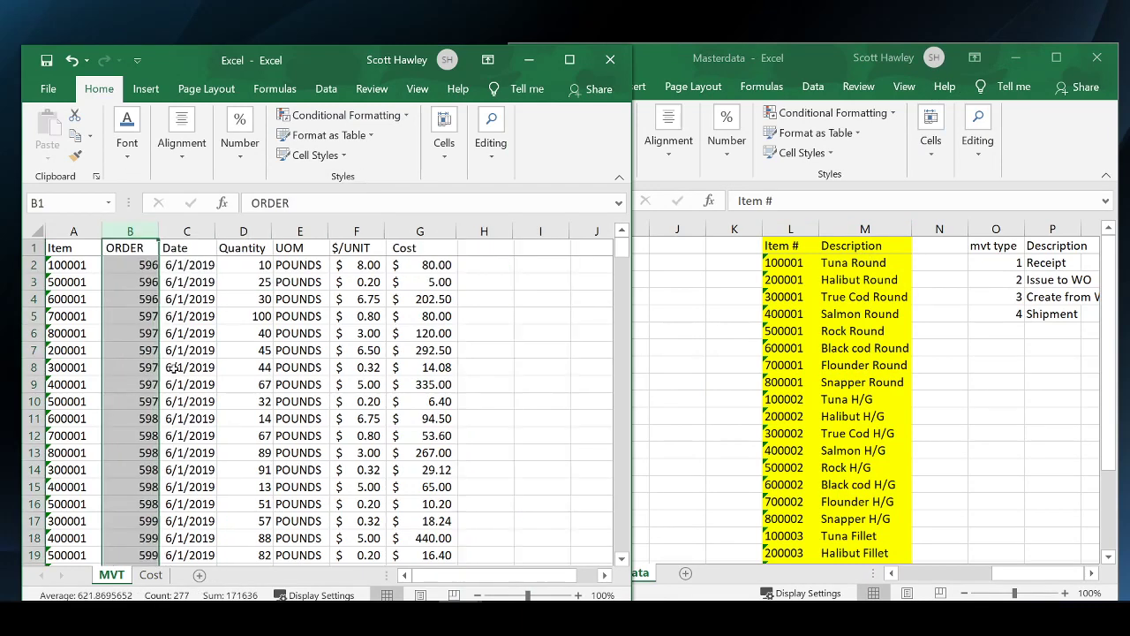
click(72, 60)
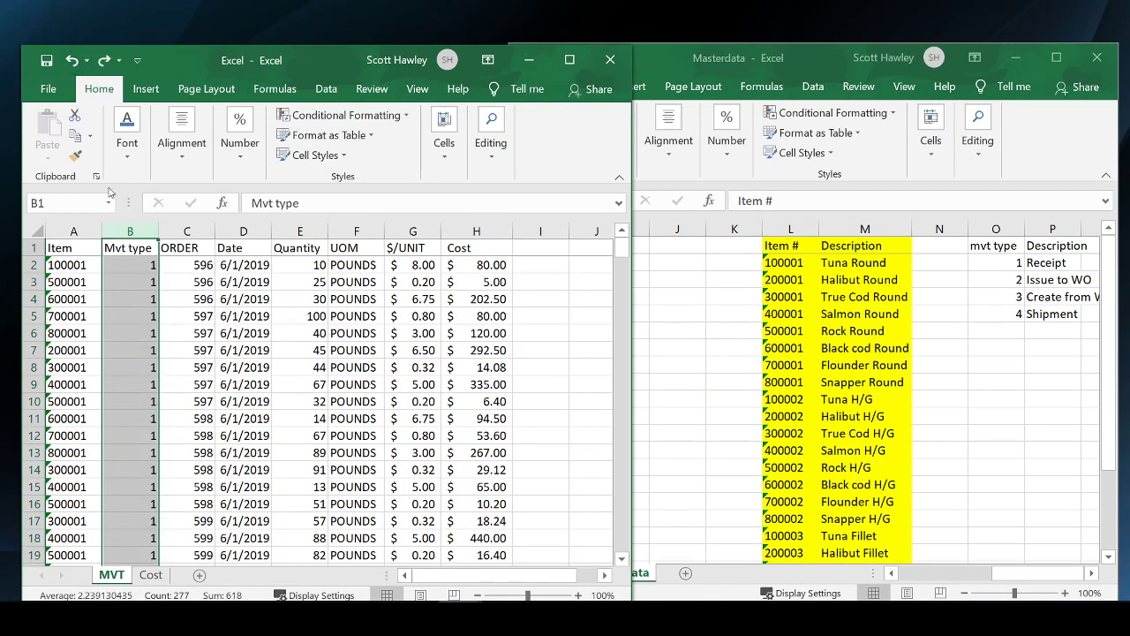
Step: Insert a wide new column before Mvt type on the MVT sheet and give it the header Description
right_click(143, 283)
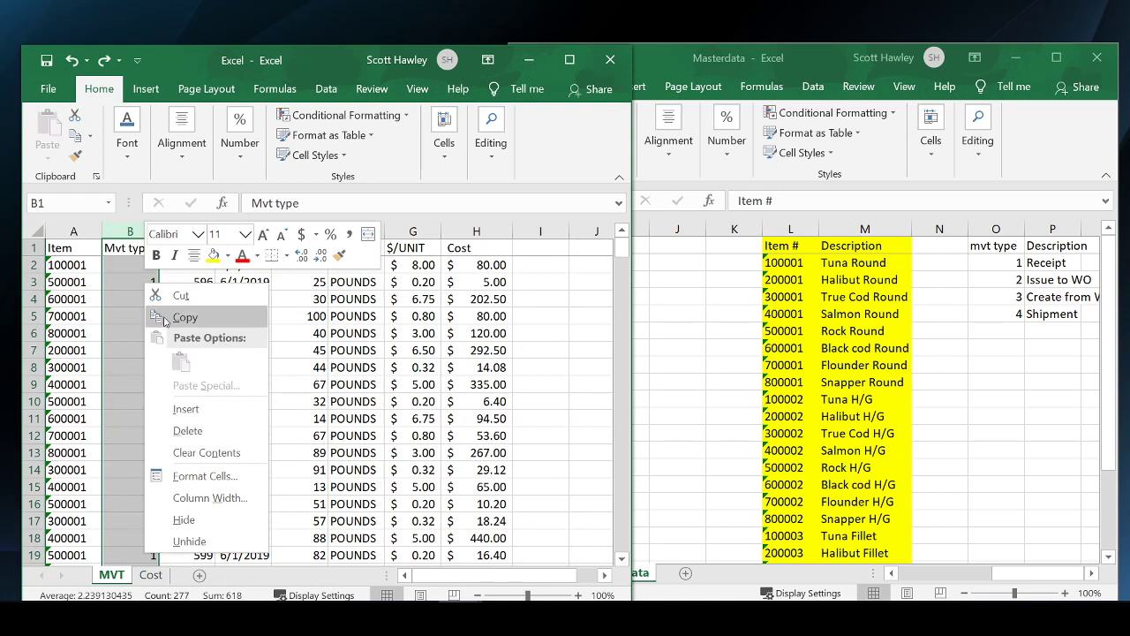
click(186, 409)
drag(159, 228, 284, 248)
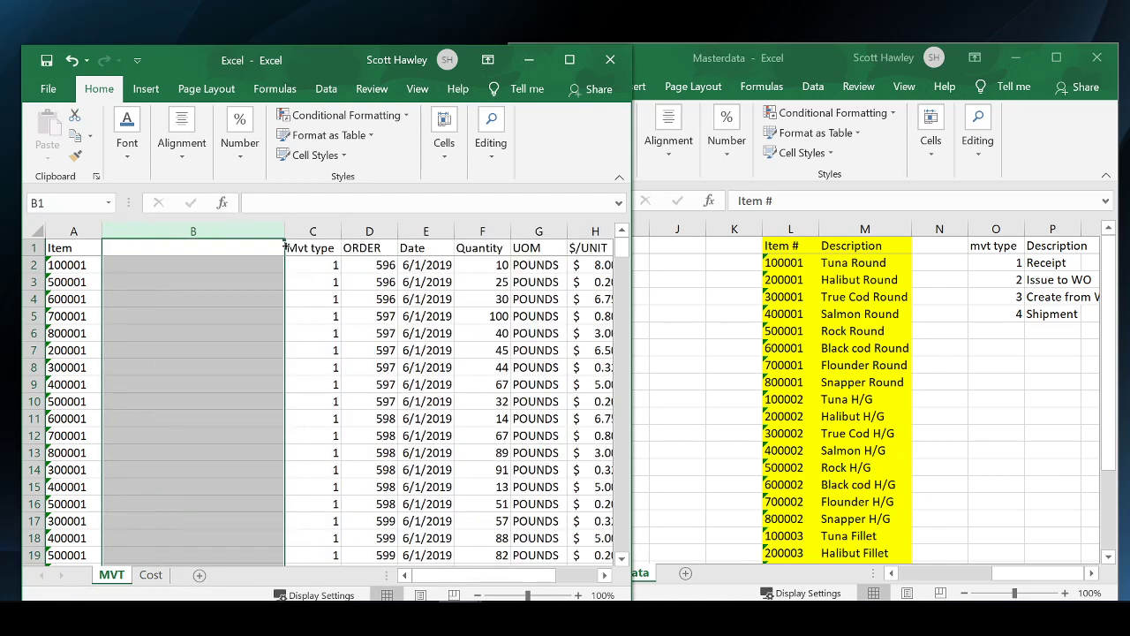
text(Des)
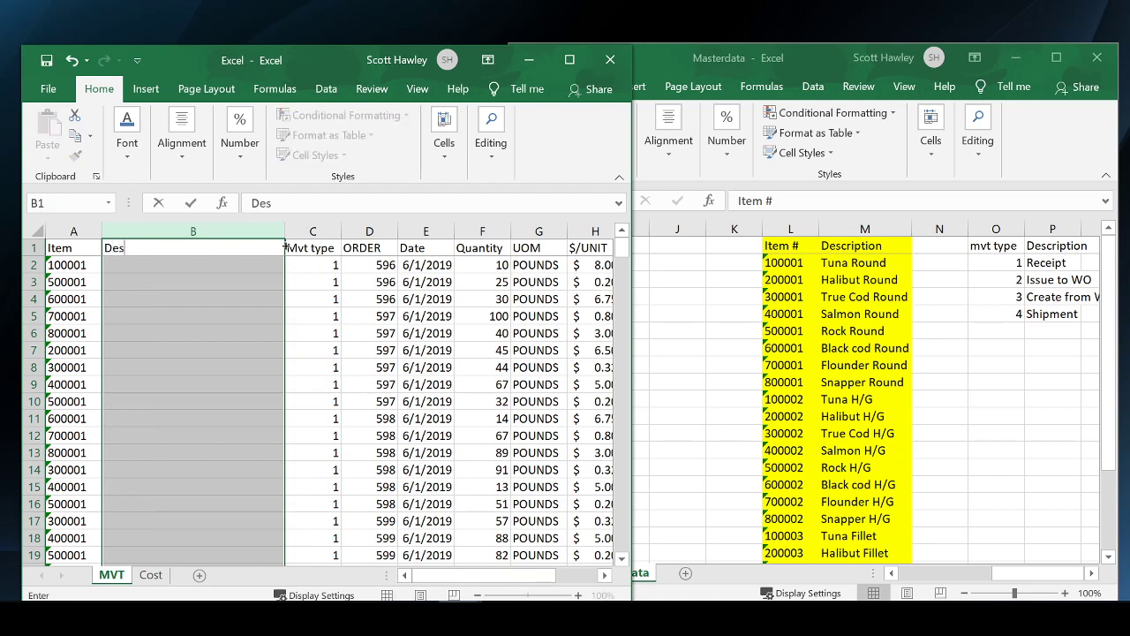
text(cription)
key(Return)
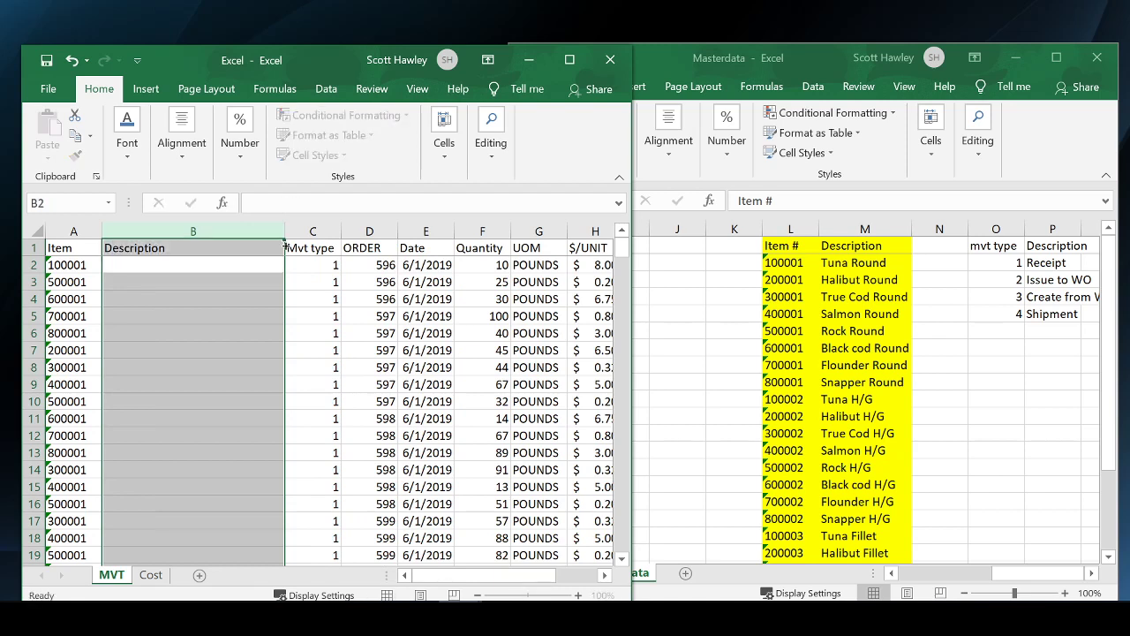
Step: Begin a VLOOKUP formula in B2 of the MVT sheet with lookup value A2 and the Masterdata workbook's columns L:M as table array
click(237, 265)
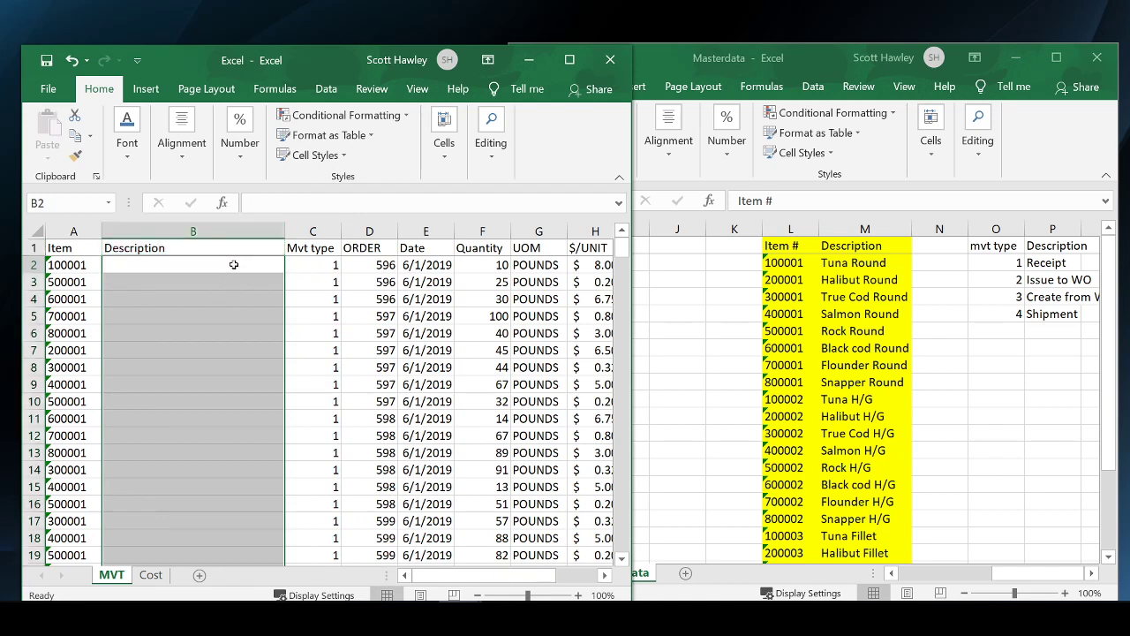
text(=)
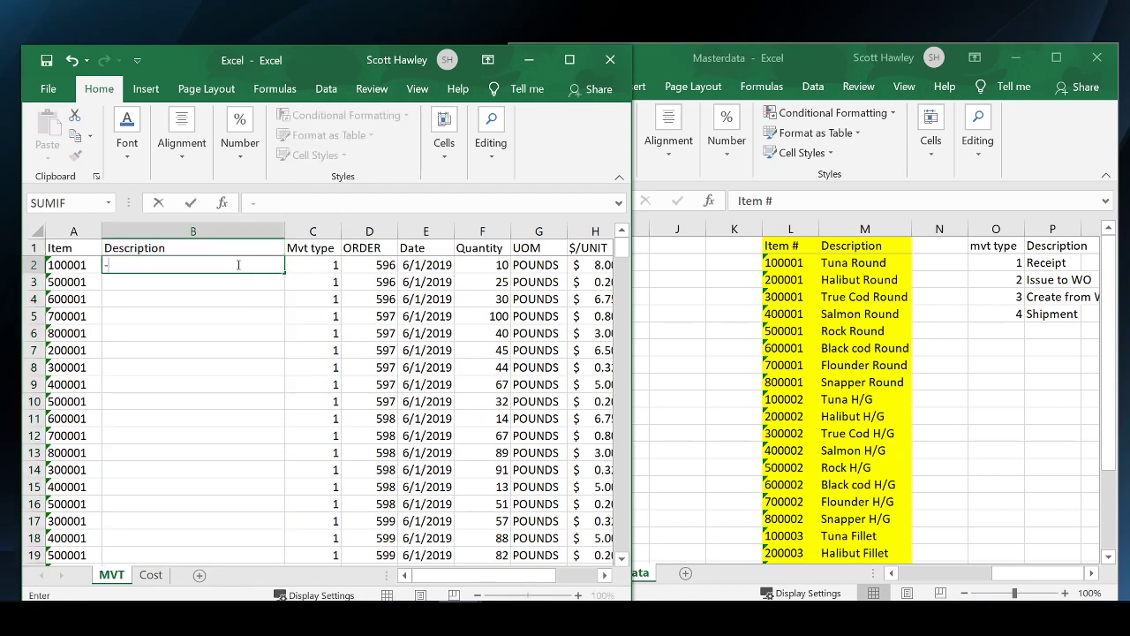
text(vloo)
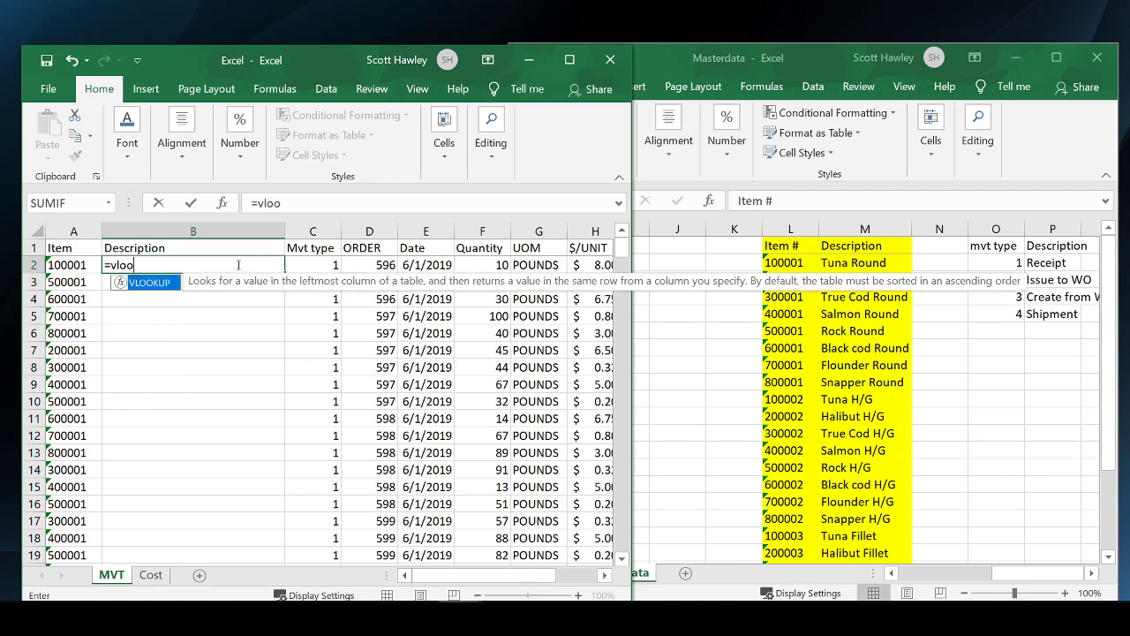
text(kup(A2,)
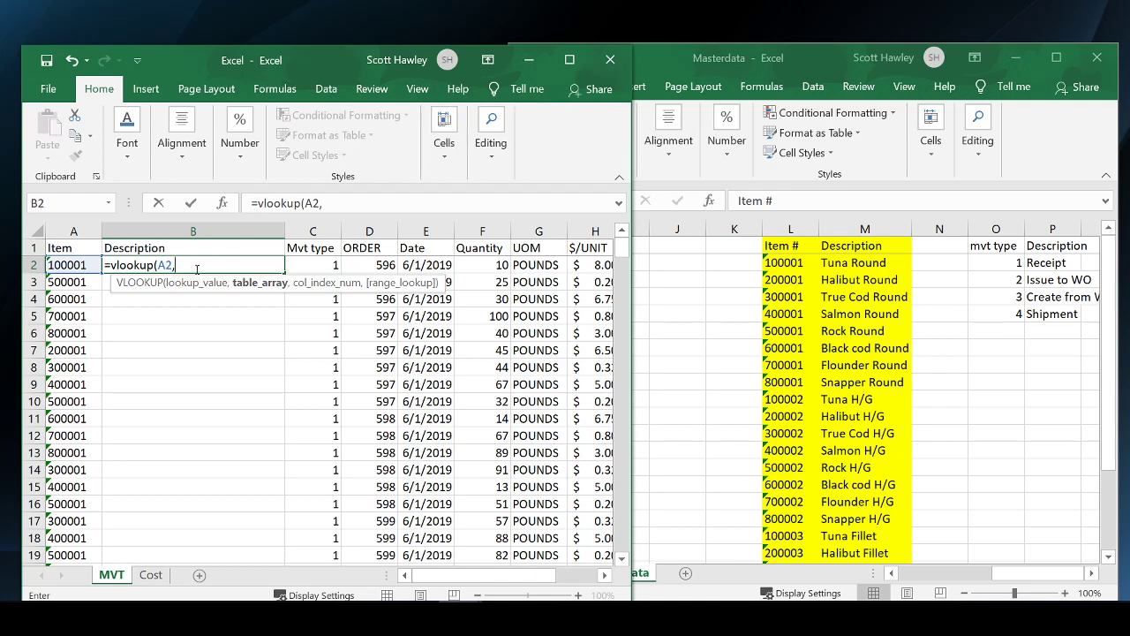
click(737, 59)
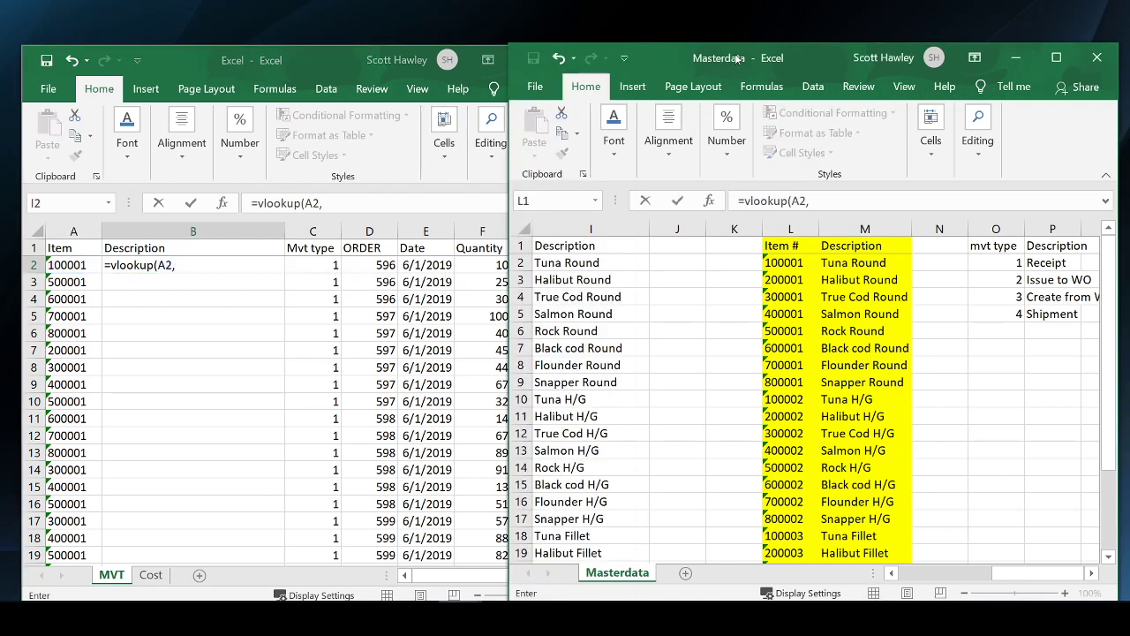
click(783, 228)
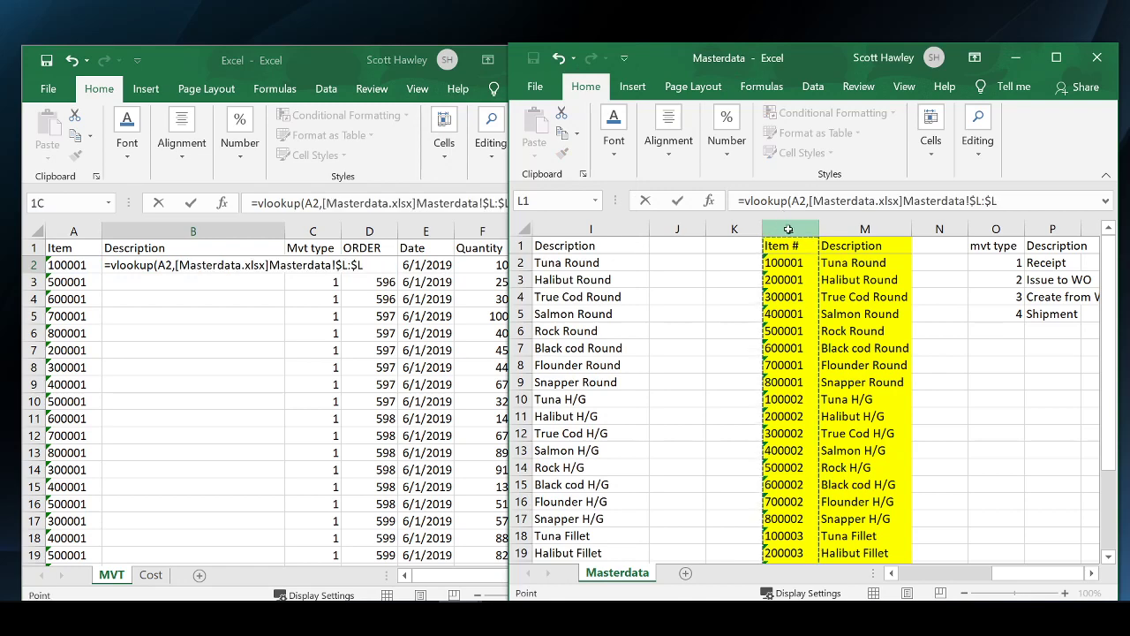
drag(818, 228, 836, 228)
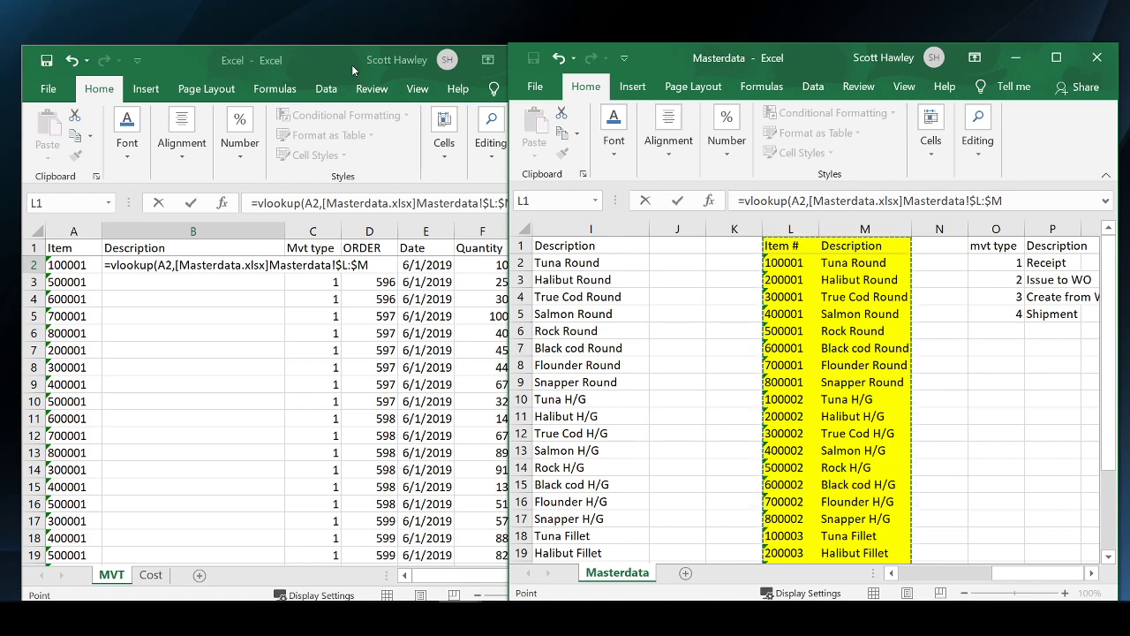
Step: Complete the VLOOKUP with column index 2 and FALSE for an exact match, and fill it down the Description column
text(,)
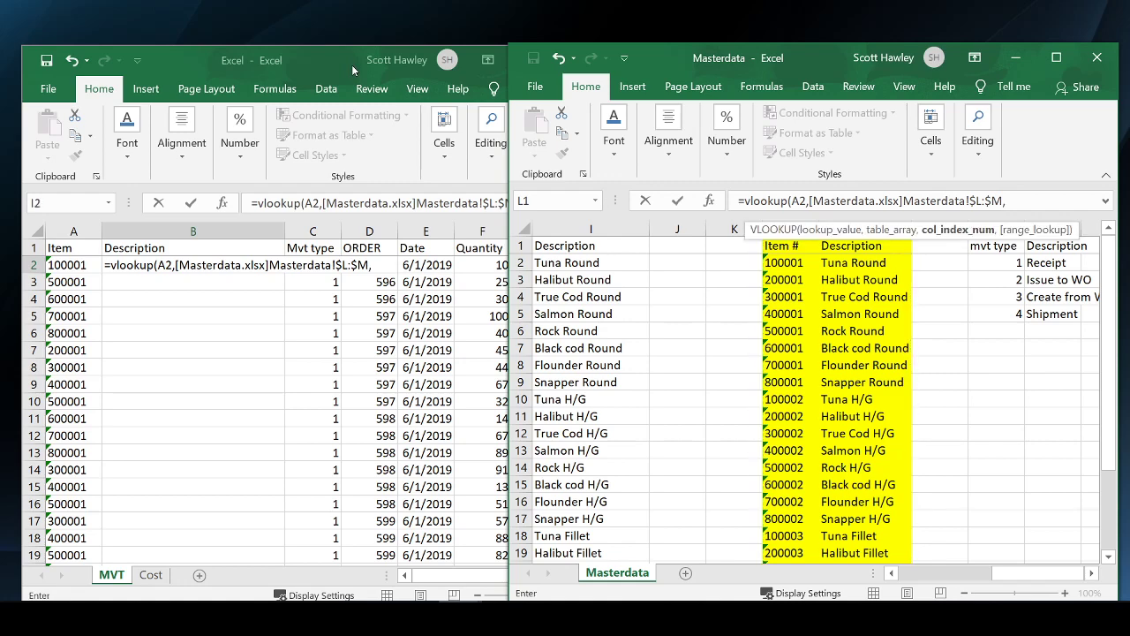
text(2,)
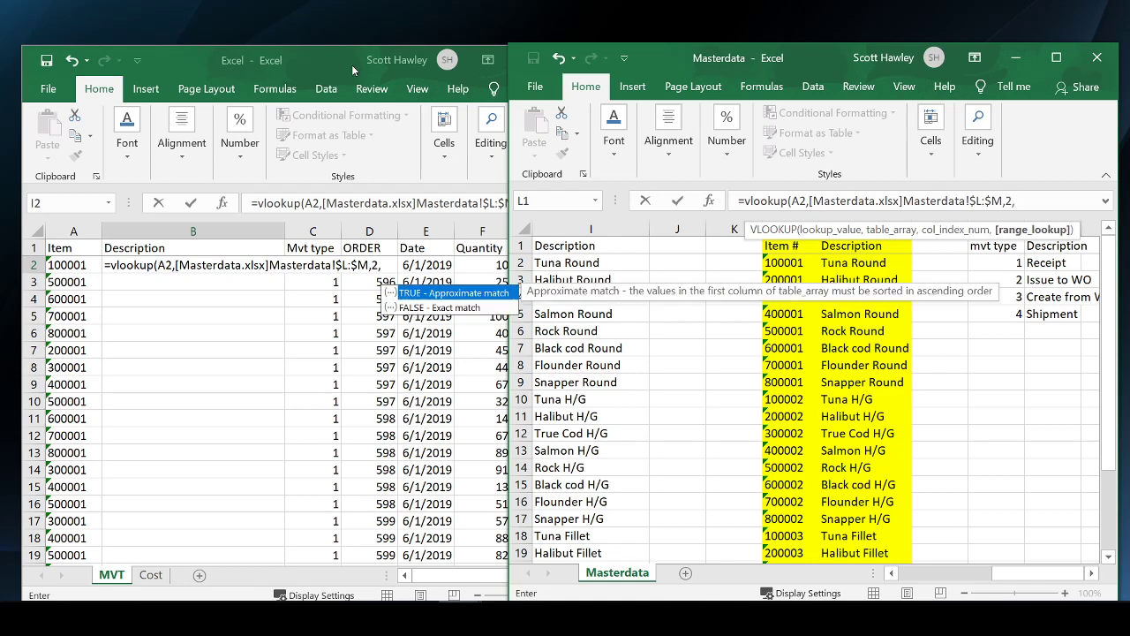
text(false)
key(Return)
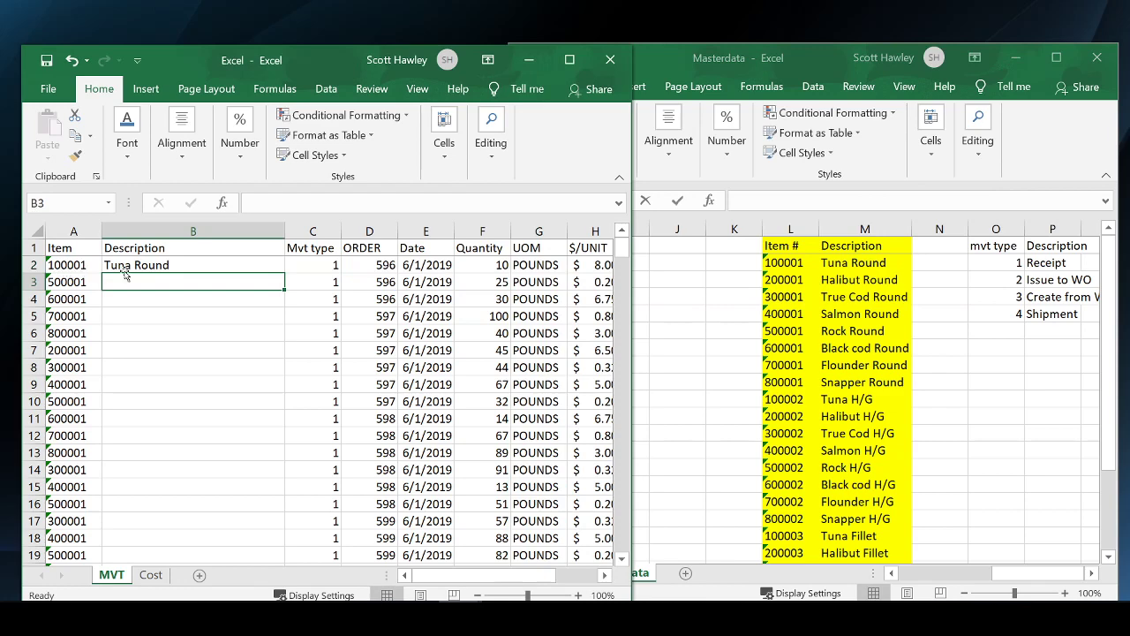
click(165, 272)
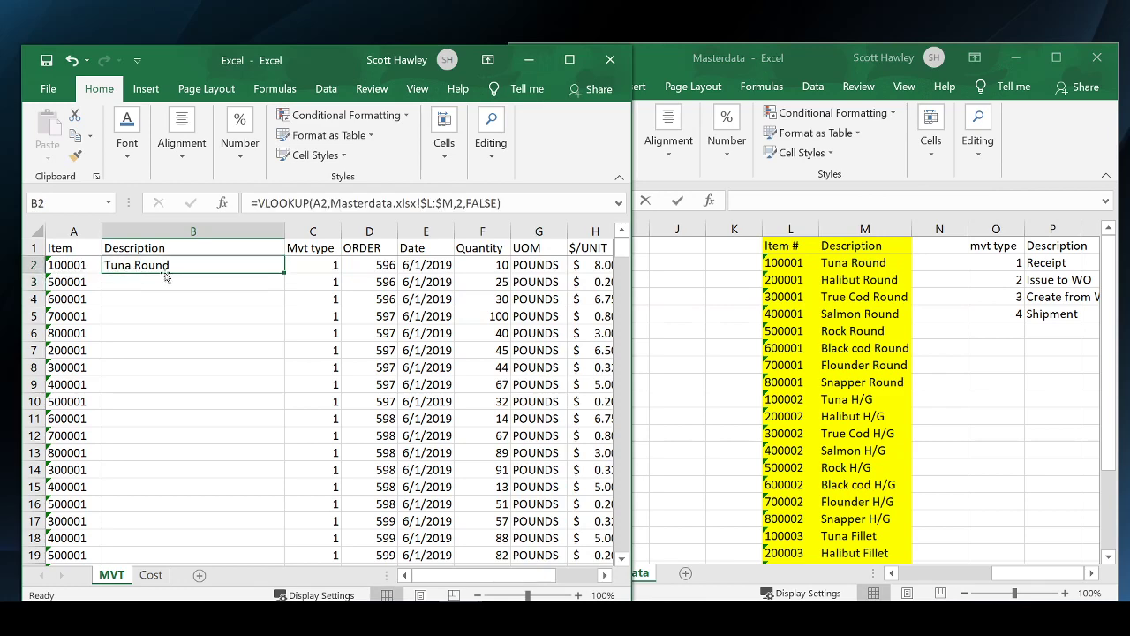
double_click(286, 274)
Step: Close the Masterdata workbook, the transaction workbook and the Master data folder window
click(720, 60)
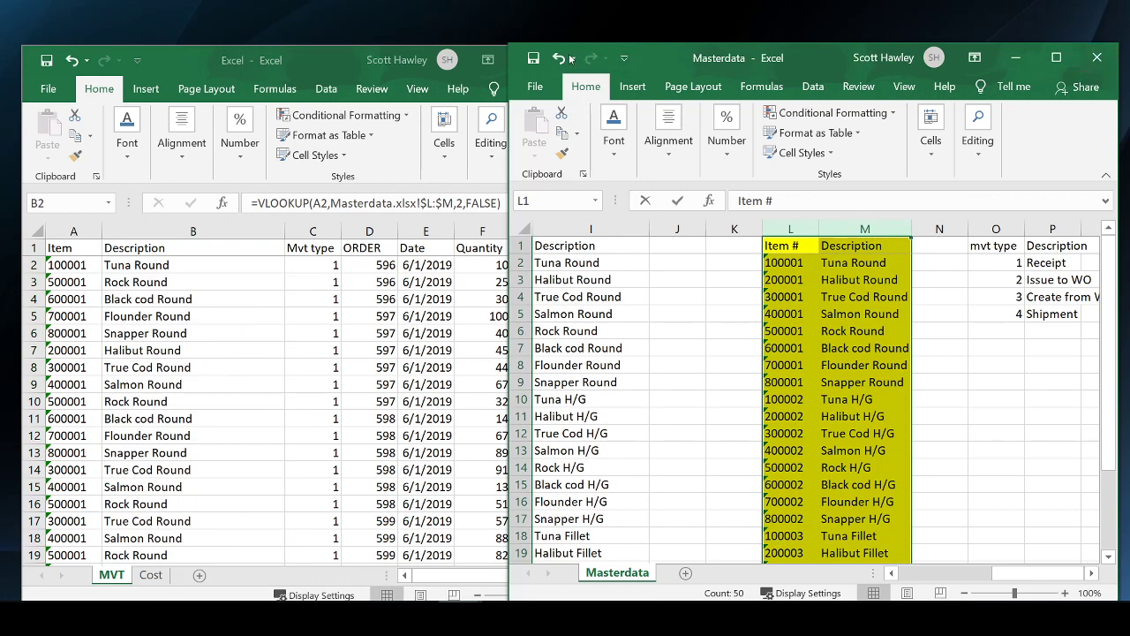
click(1097, 58)
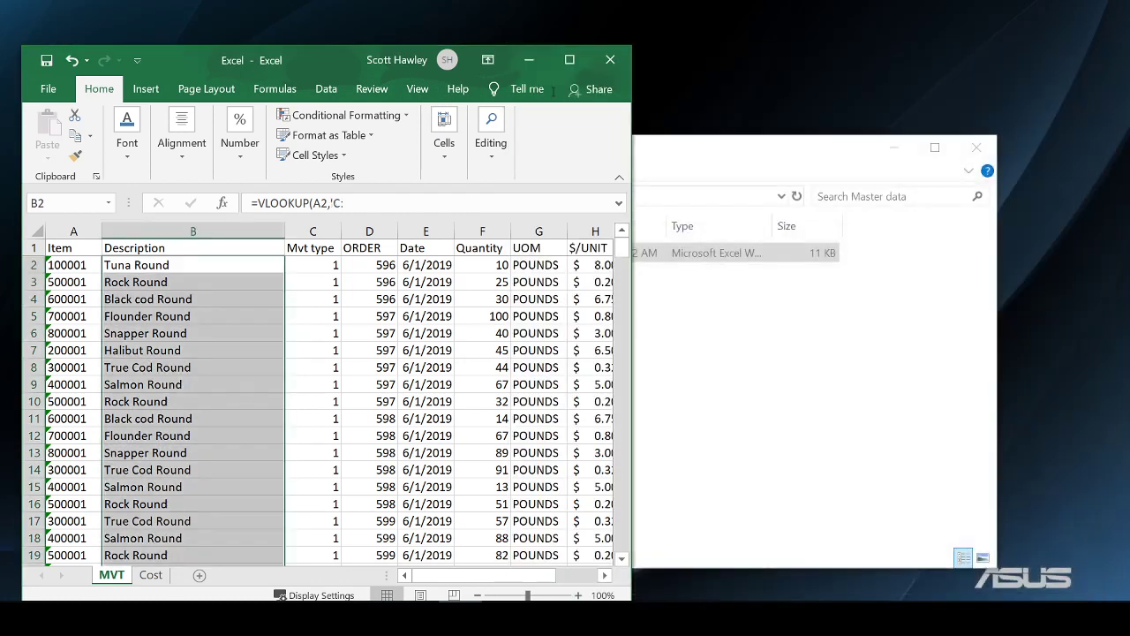
click(569, 59)
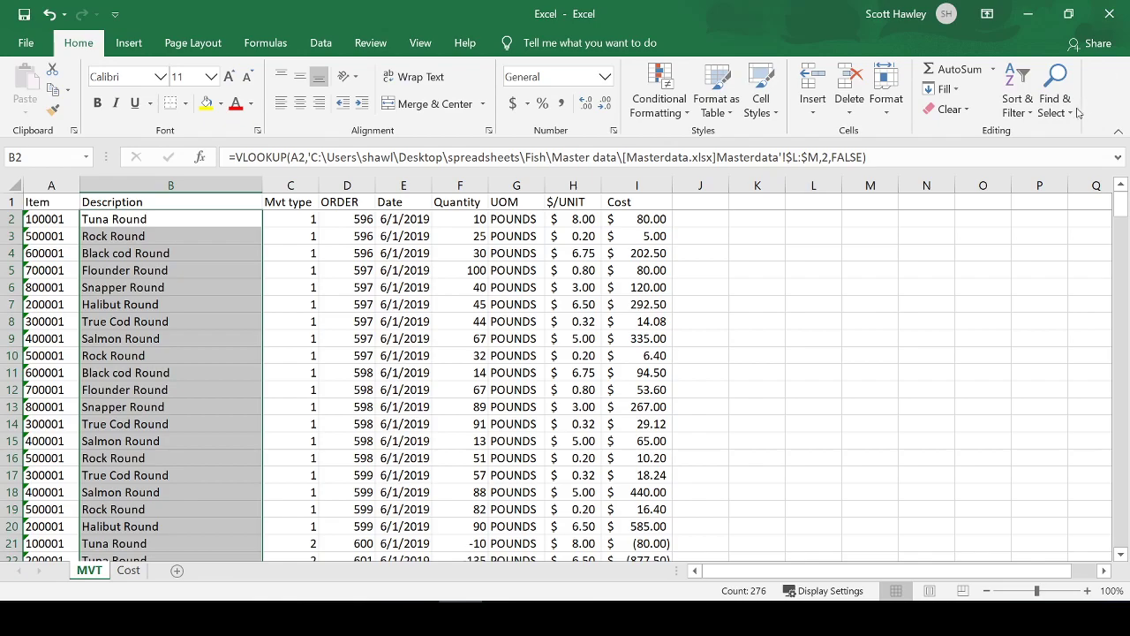
click(1109, 13)
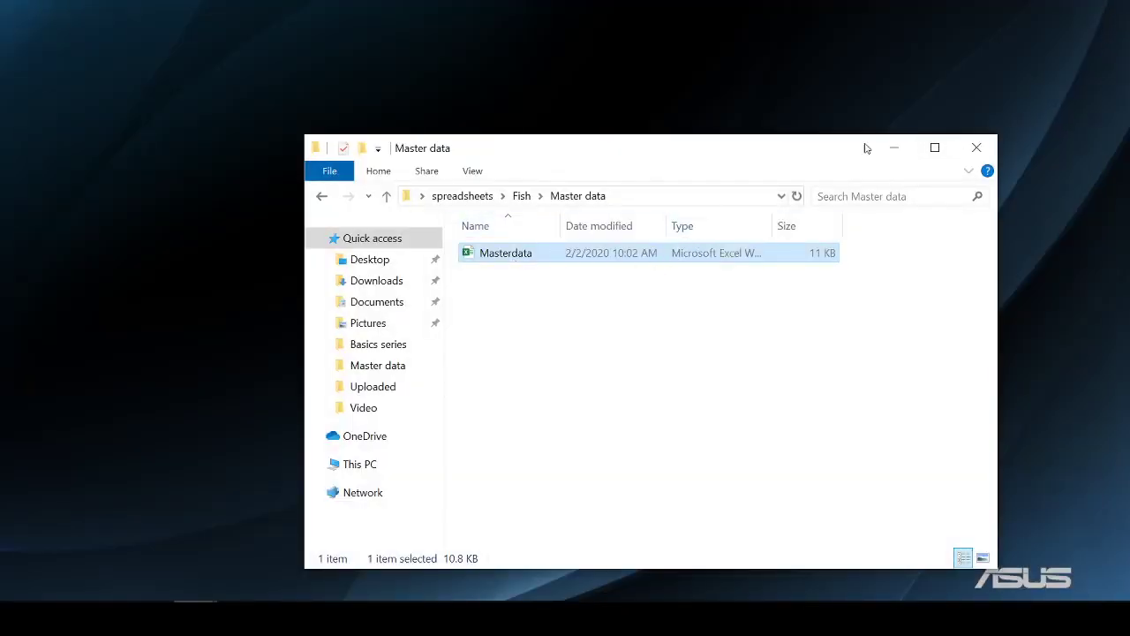
click(977, 147)
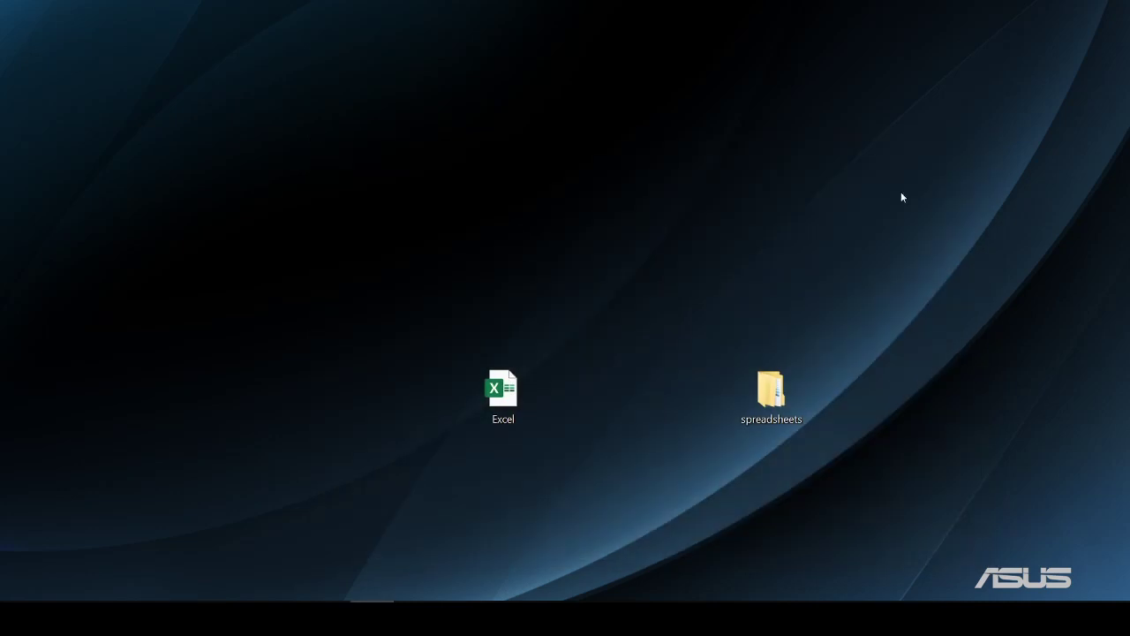
Step: Open the Masterdata workbook on its own from the Fish > Master data subfolder of the spreadsheets folder
click(791, 388)
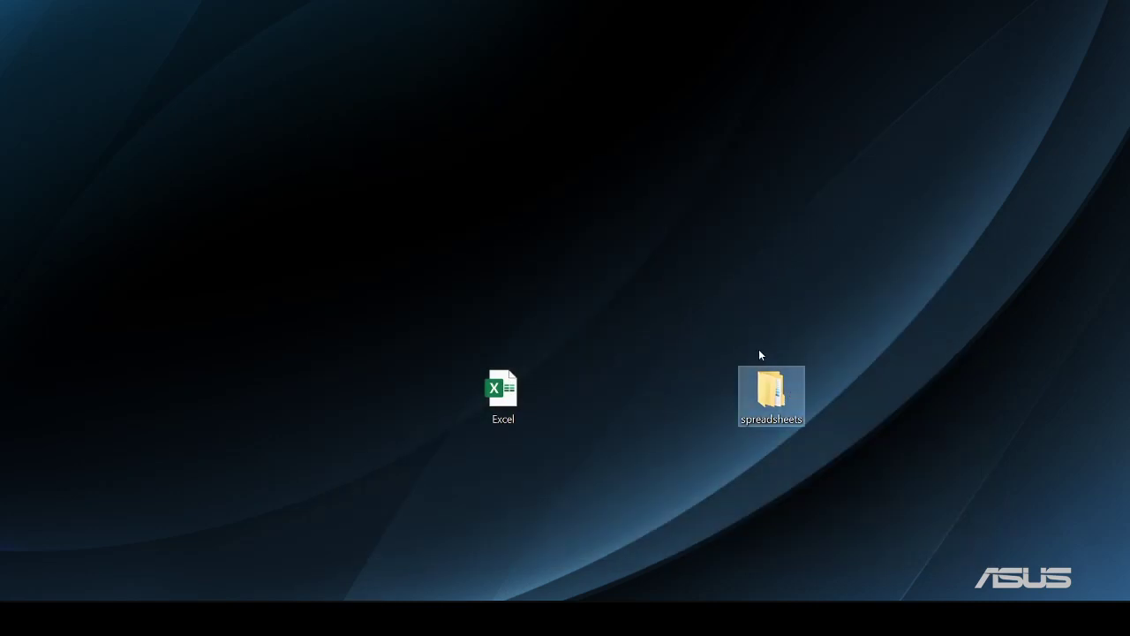
double_click(793, 393)
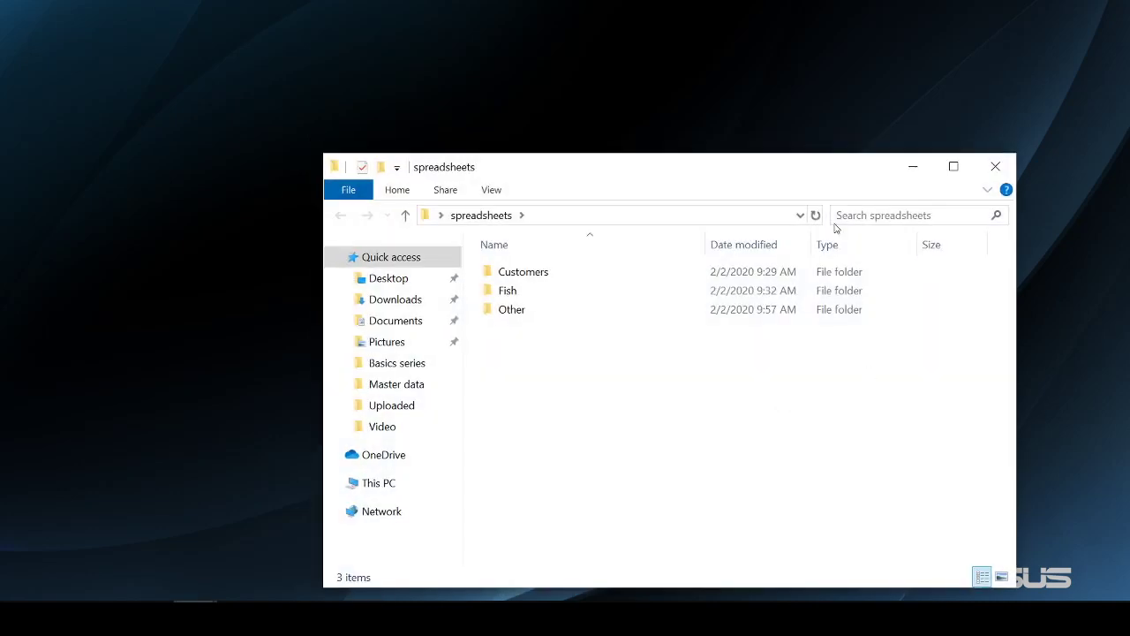
click(508, 291)
double_click(517, 294)
click(517, 276)
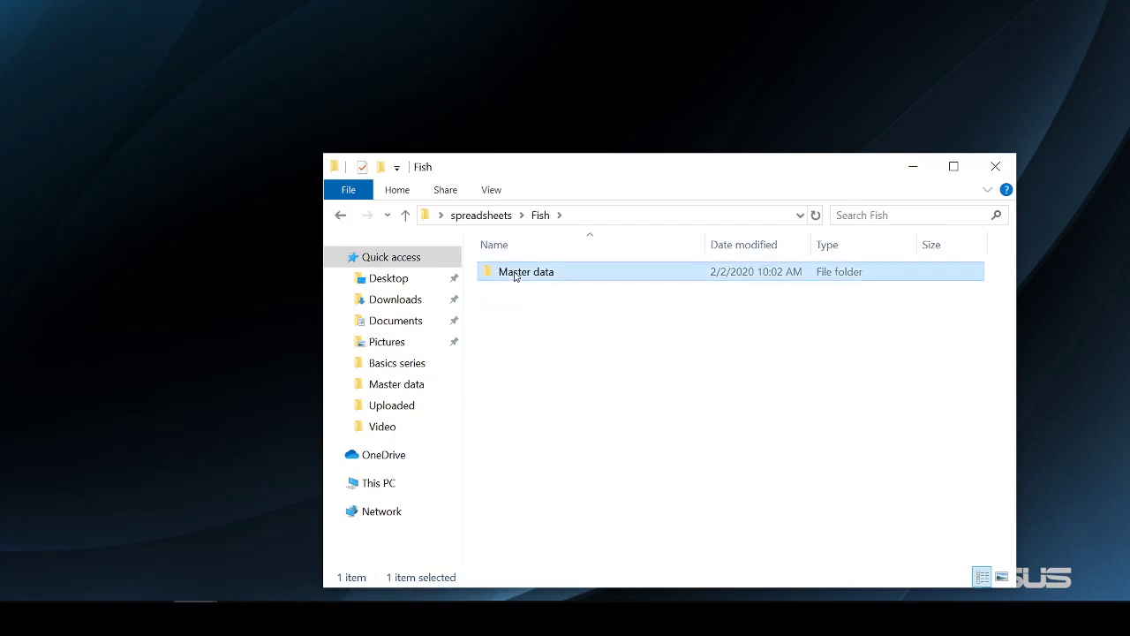
double_click(516, 275)
double_click(517, 275)
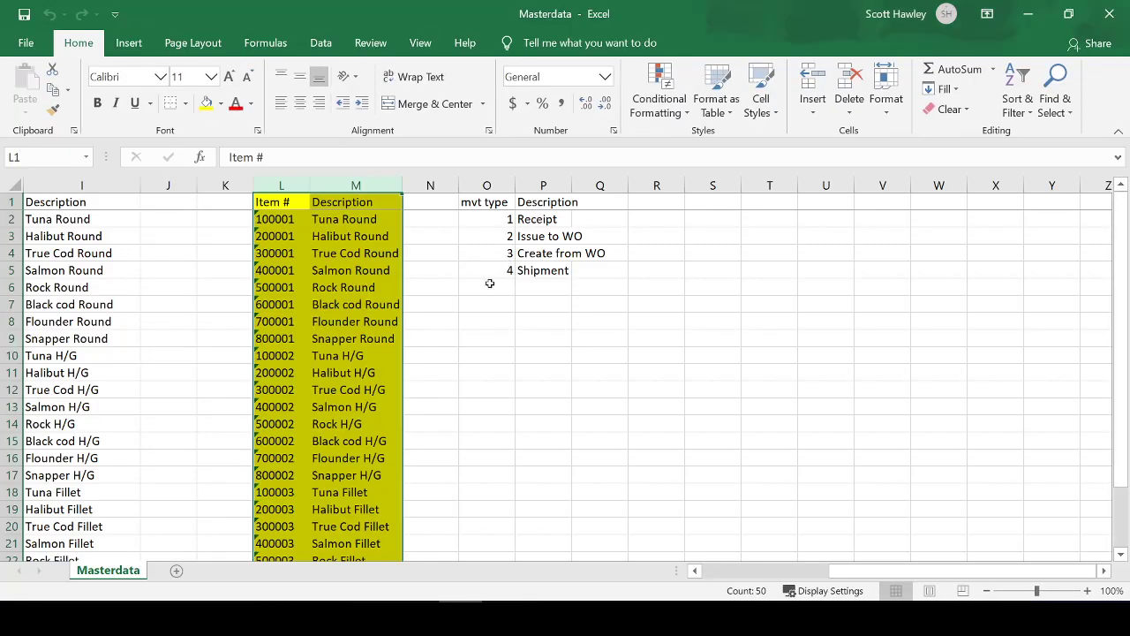
Step: Change item 500001's description to Testing with an orange fill across L6:M6, and close the Masterdata workbook
click(340, 288)
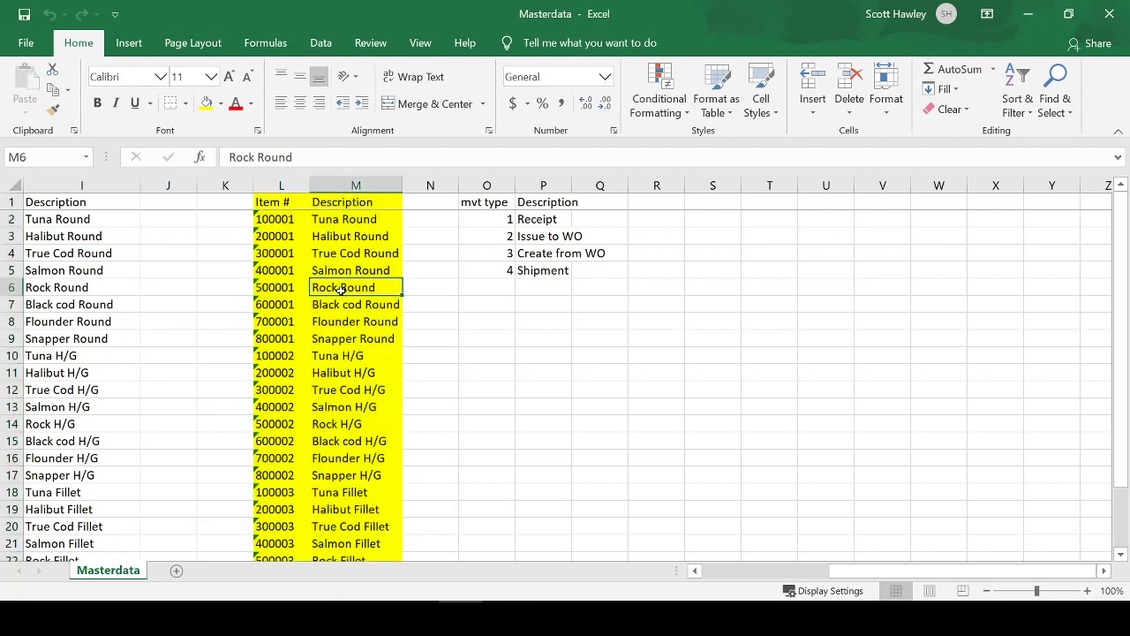
click(220, 103)
click(236, 244)
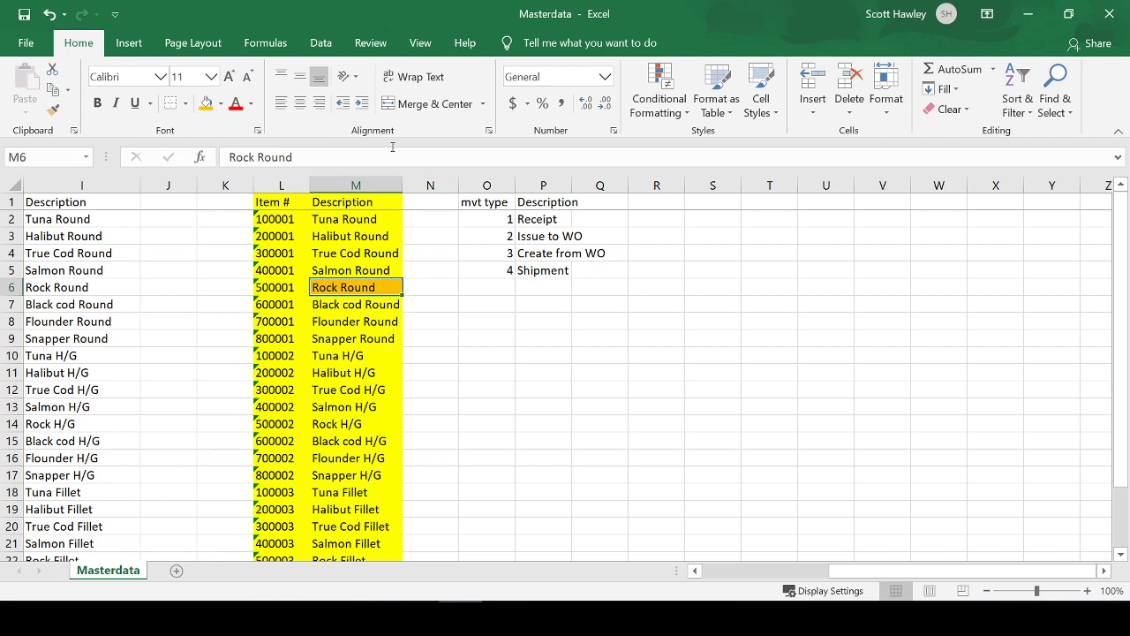
text(Testing)
key(Return)
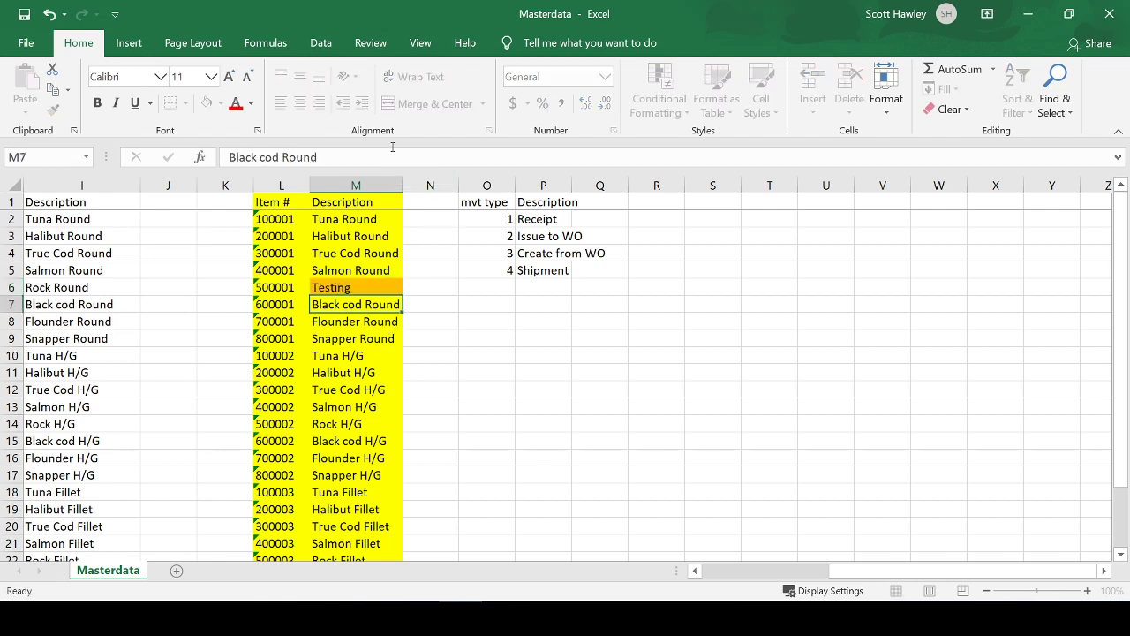
click(280, 287)
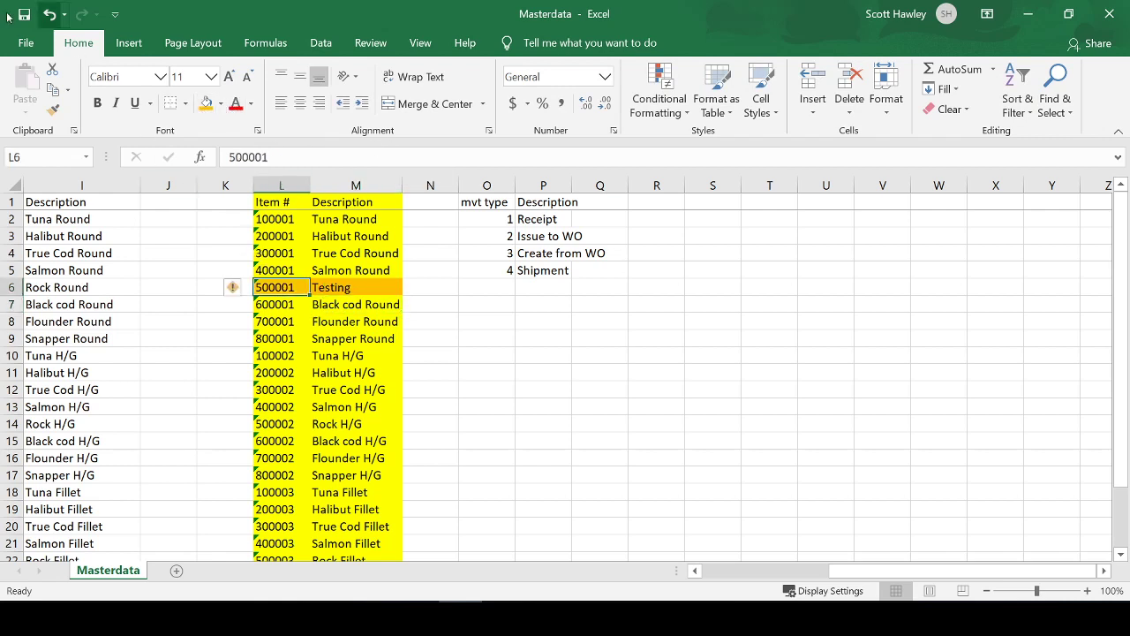
click(1119, 13)
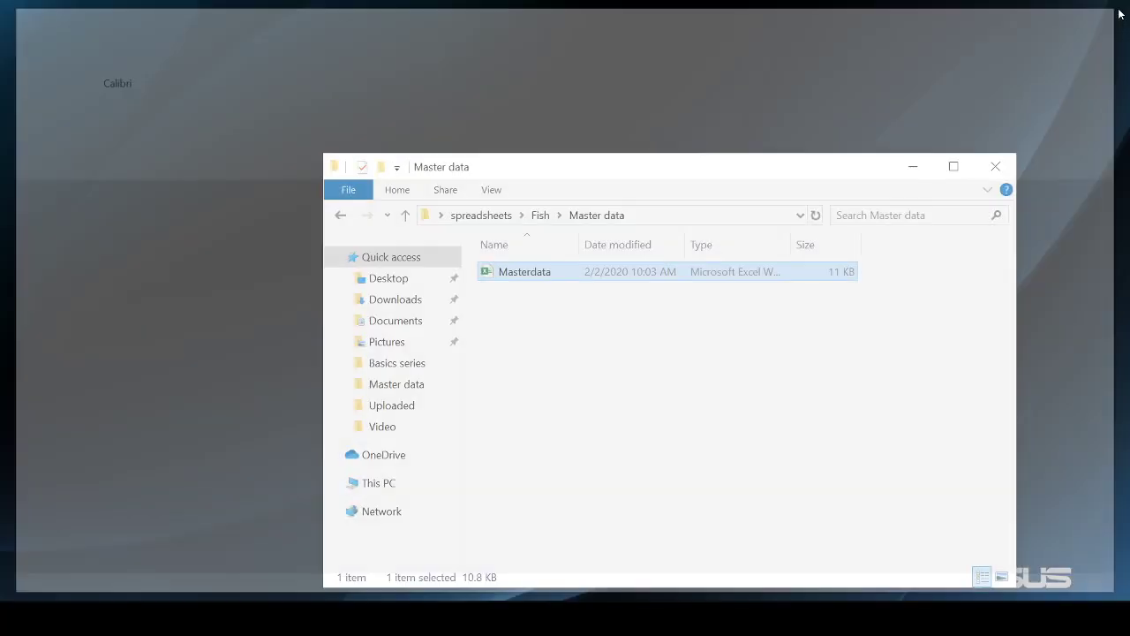
Step: Reopen the transaction workbook from the desktop without updating its external links, and check item 500001's description formula in row 16
click(913, 166)
double_click(504, 393)
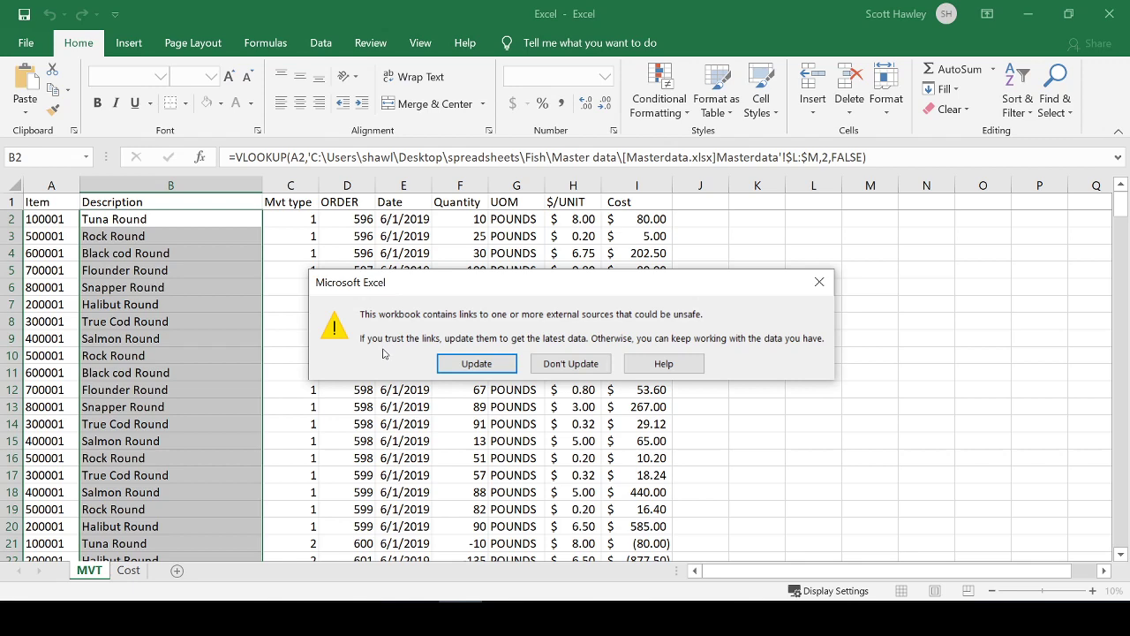
click(566, 363)
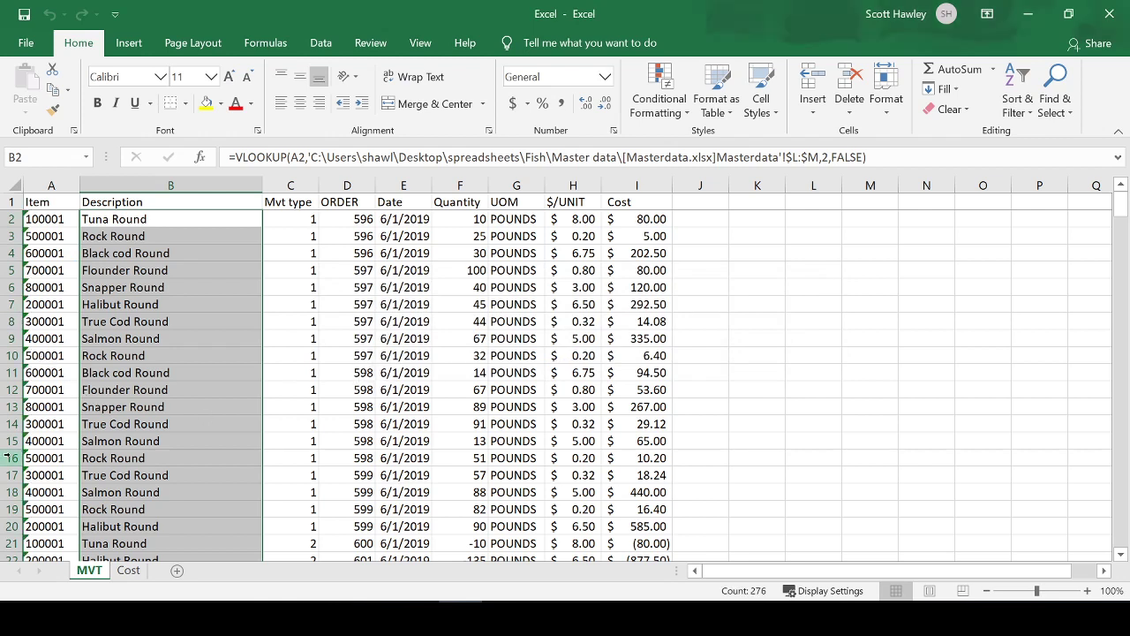
click(55, 461)
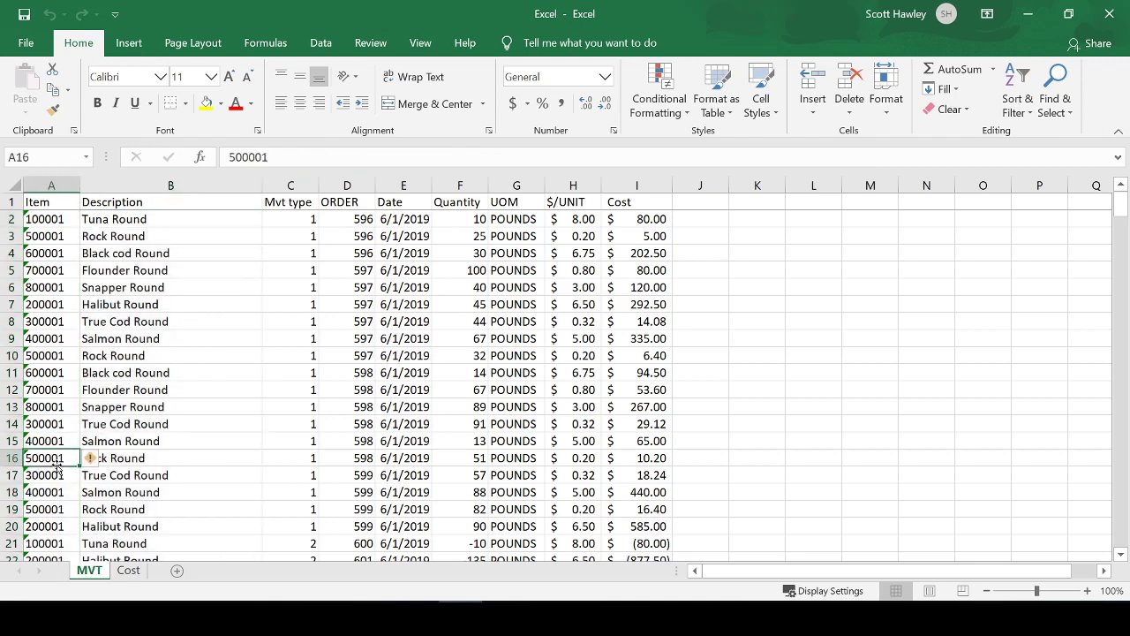
click(157, 466)
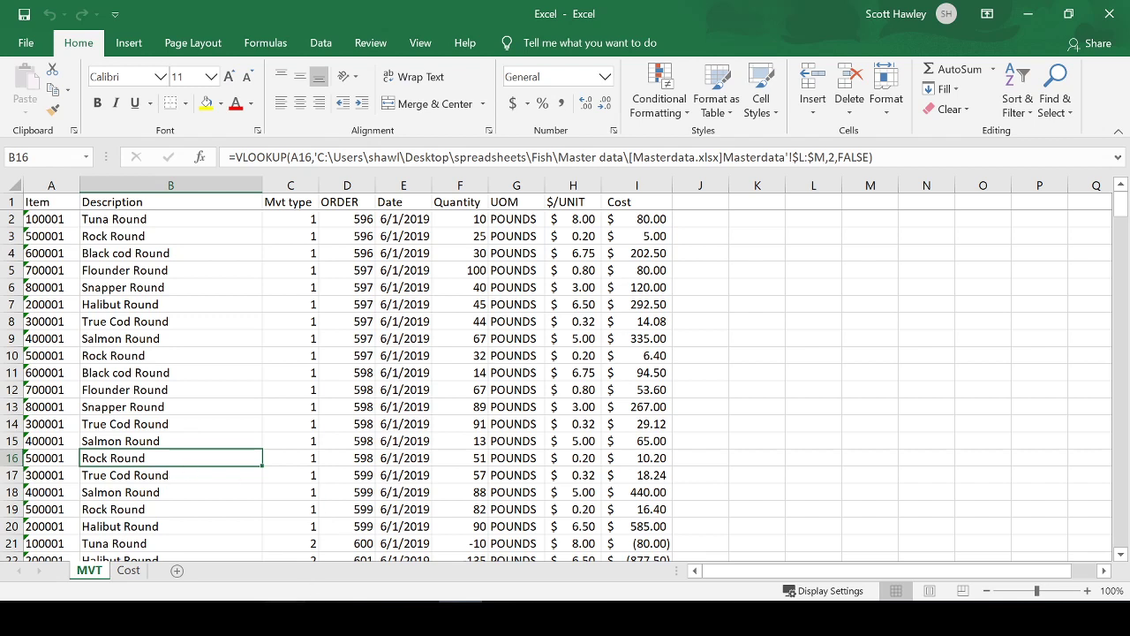
Step: Open the Masterdata workbook from the Master data folder and place it in a smaller window beside the MVT sheet's Description column
mouse_move(226, 614)
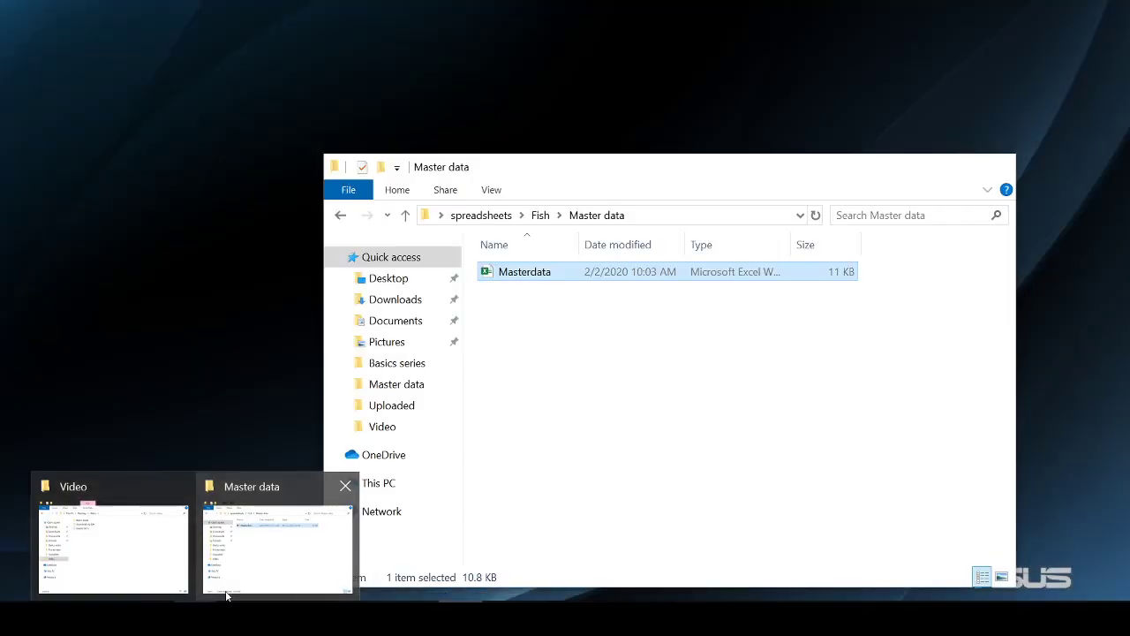
click(226, 596)
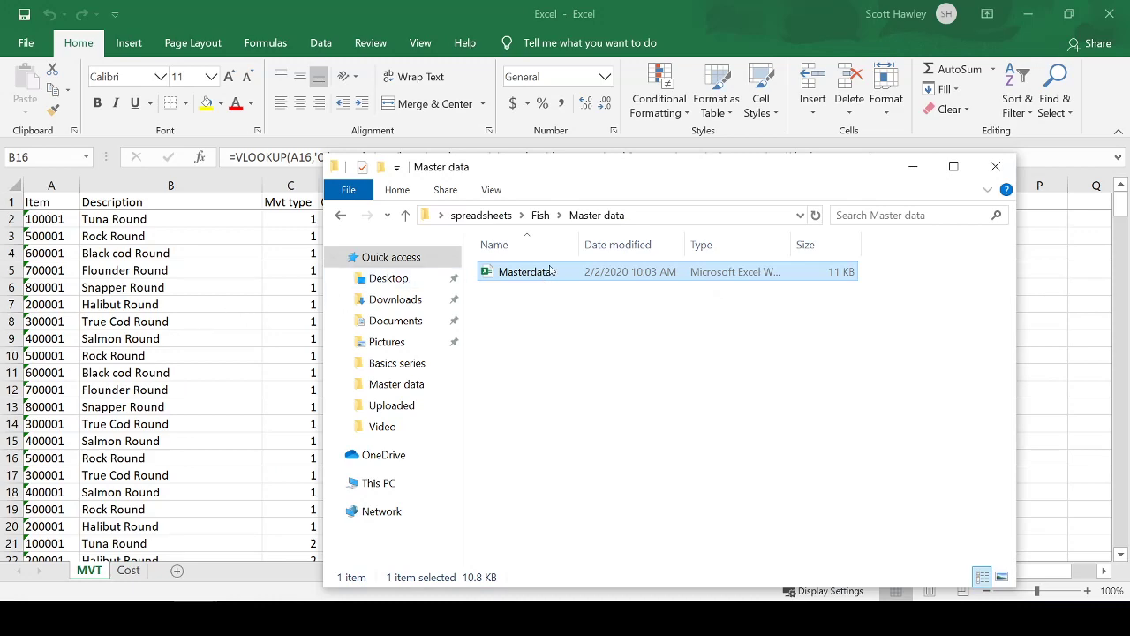
key(alt+Tab)
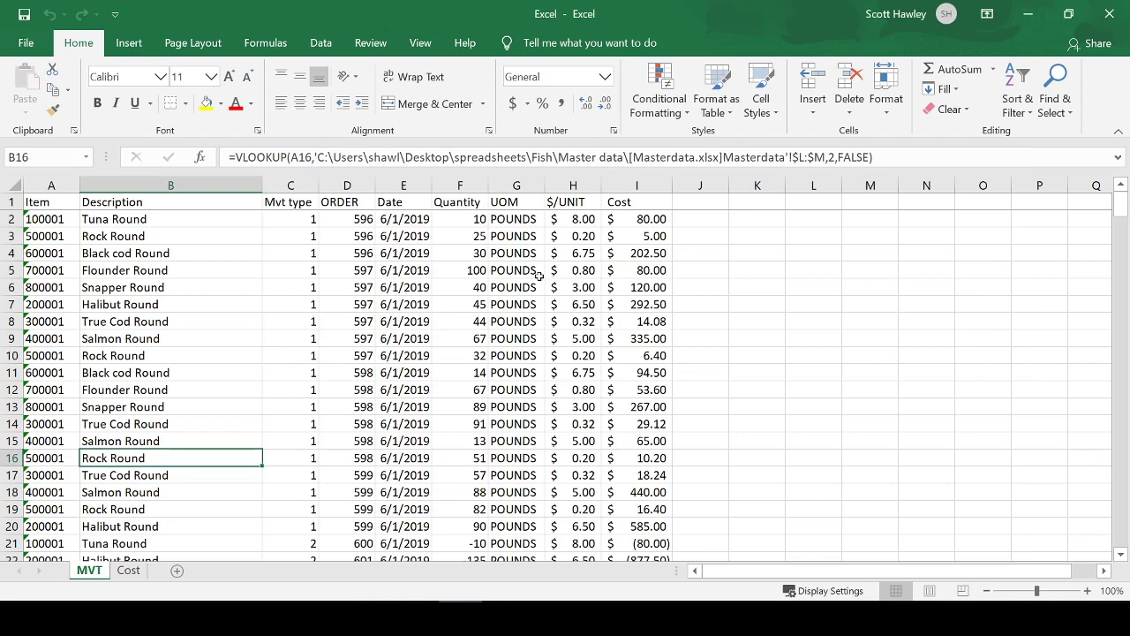
key(alt+Tab)
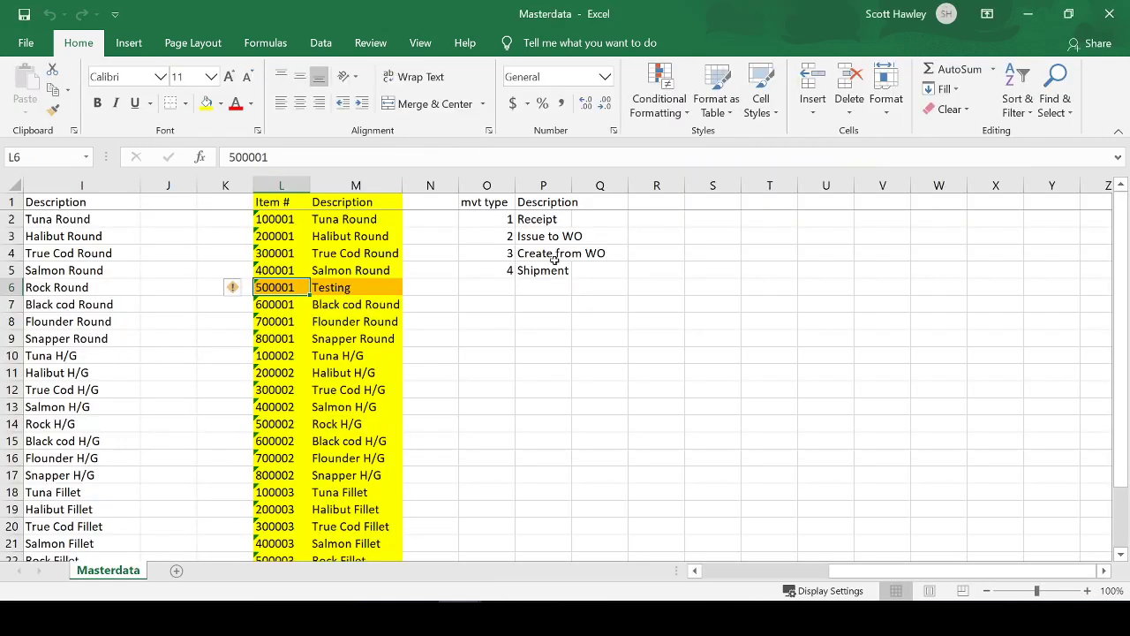
click(1069, 13)
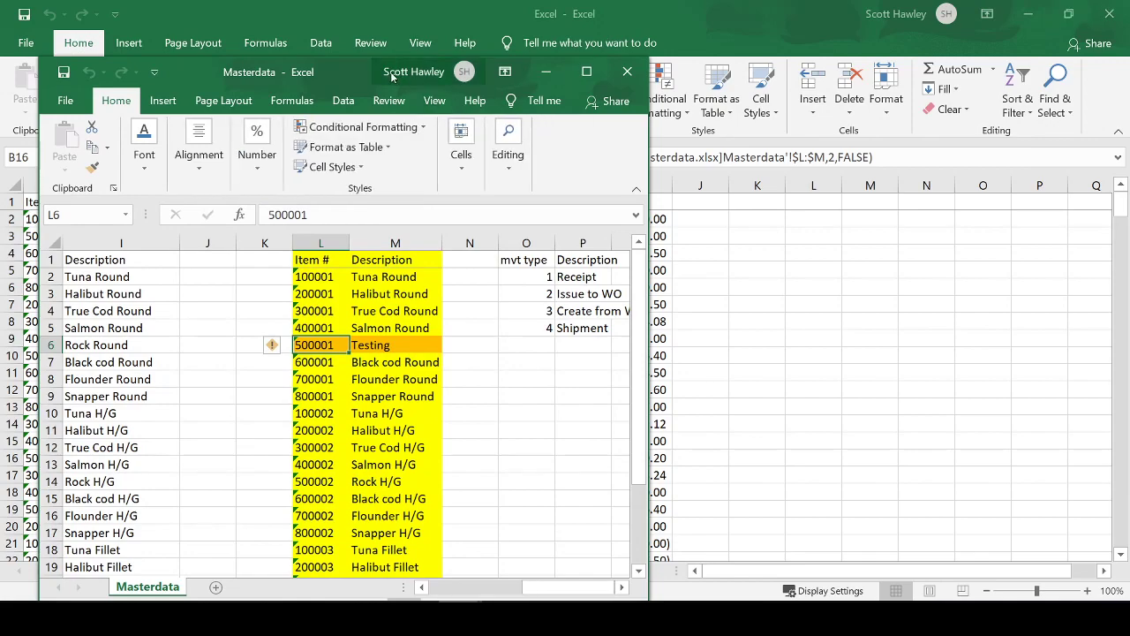
drag(399, 79, 823, 60)
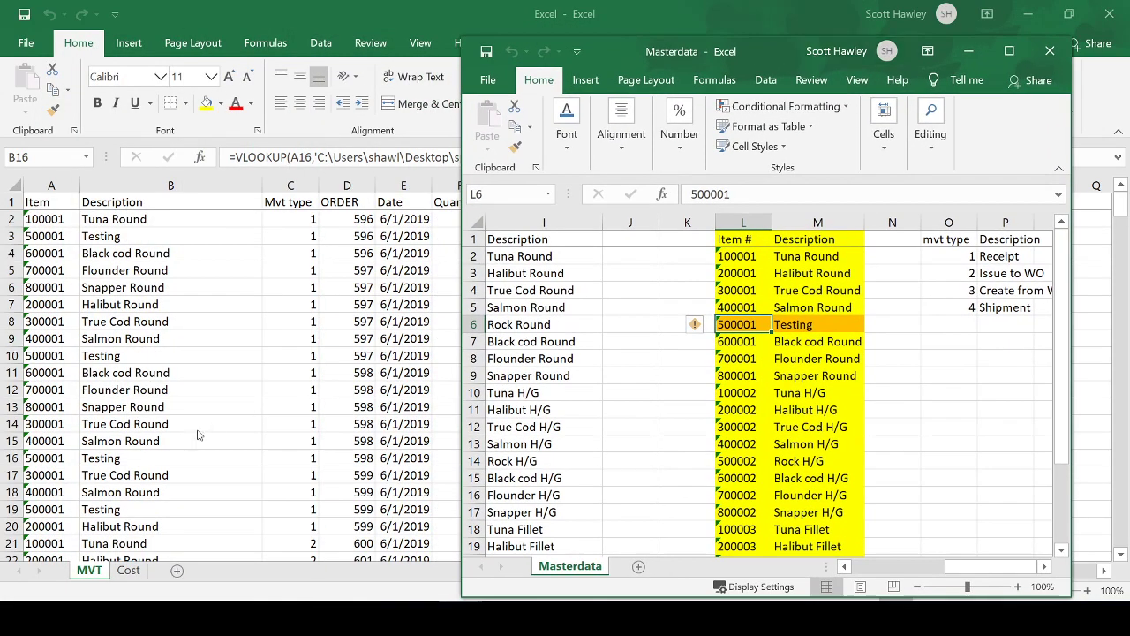
Step: Check the description formula in B16 of the MVT sheet while the Masterdata workbook is open, comparing it with item 500001 there
click(104, 458)
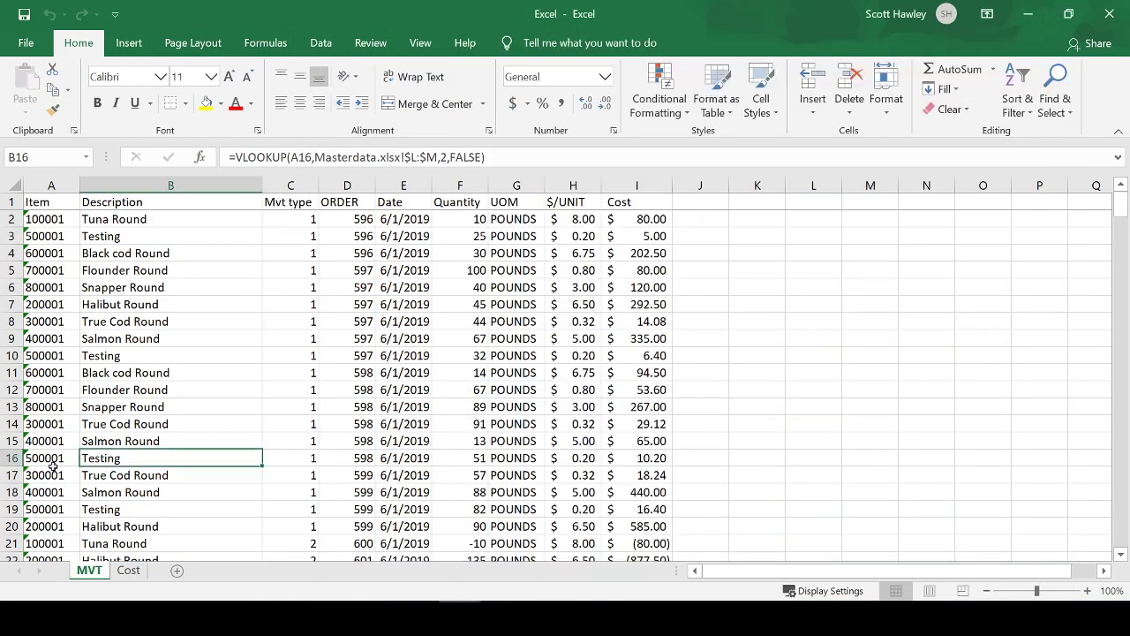
mouse_move(461, 618)
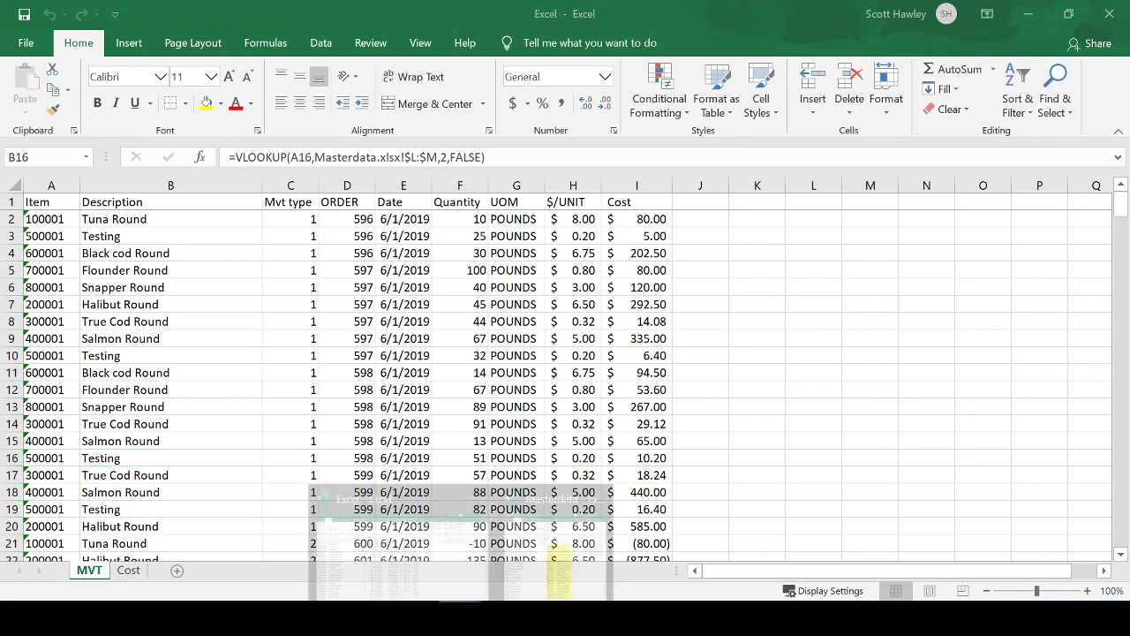
click(569, 582)
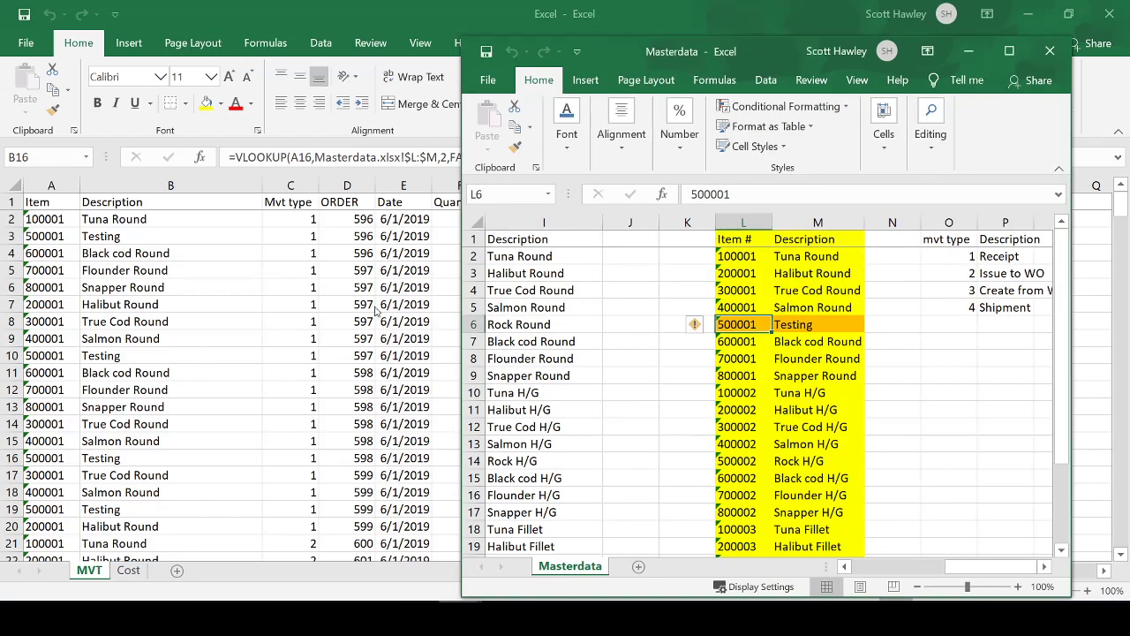
key(alt+Tab)
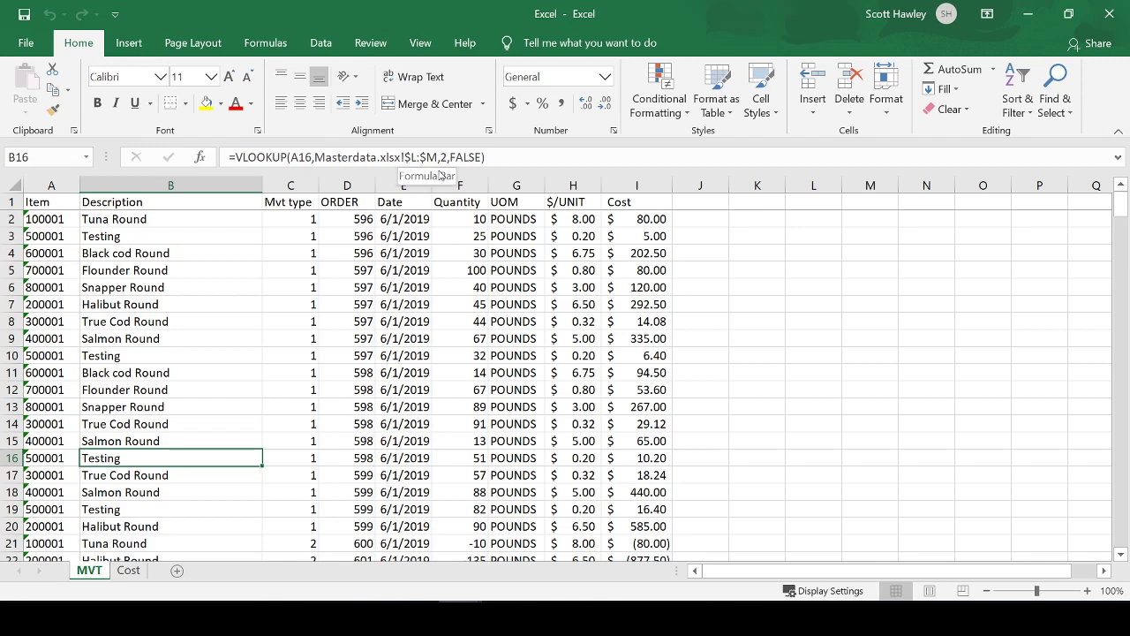
Step: Close the Masterdata workbook, the transaction workbook without saving its changes, and the Master data folder window
click(460, 618)
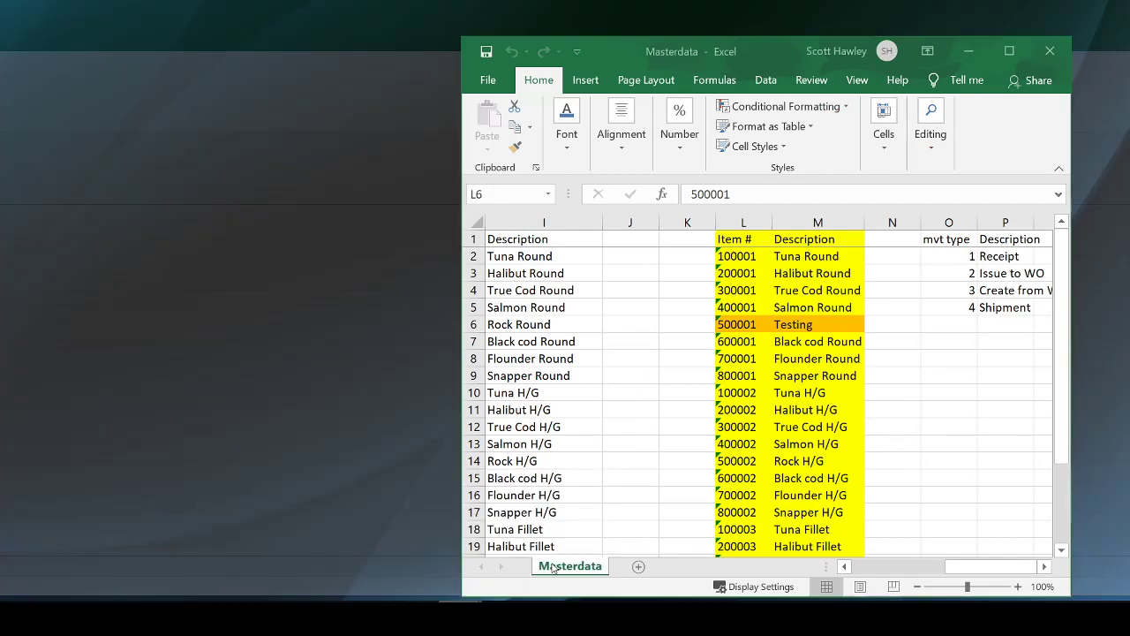
click(555, 547)
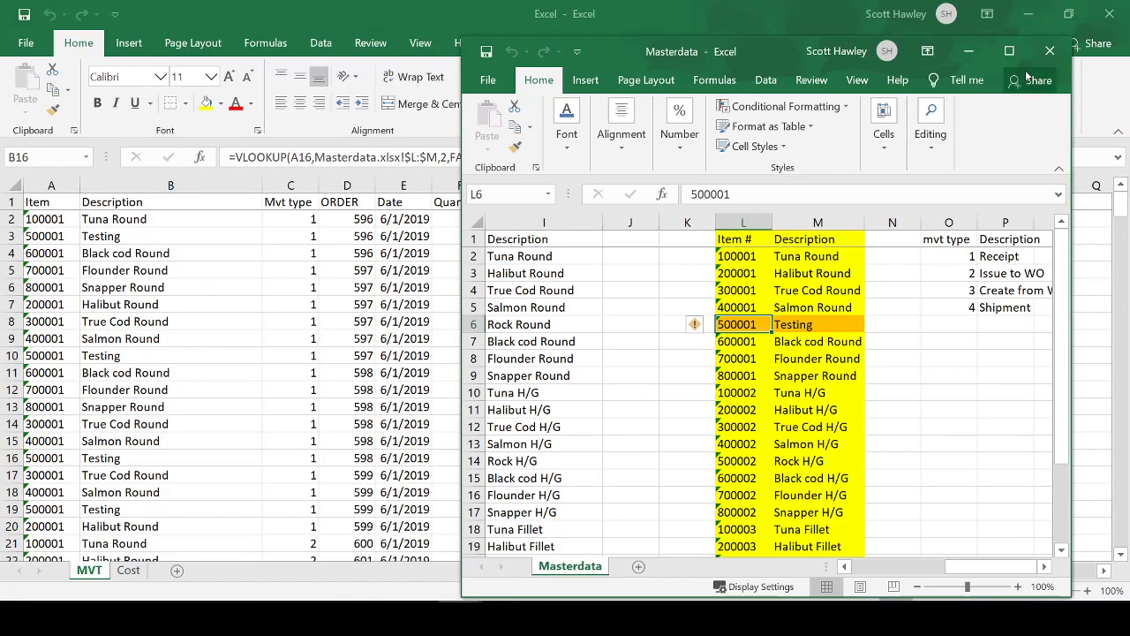
click(1050, 50)
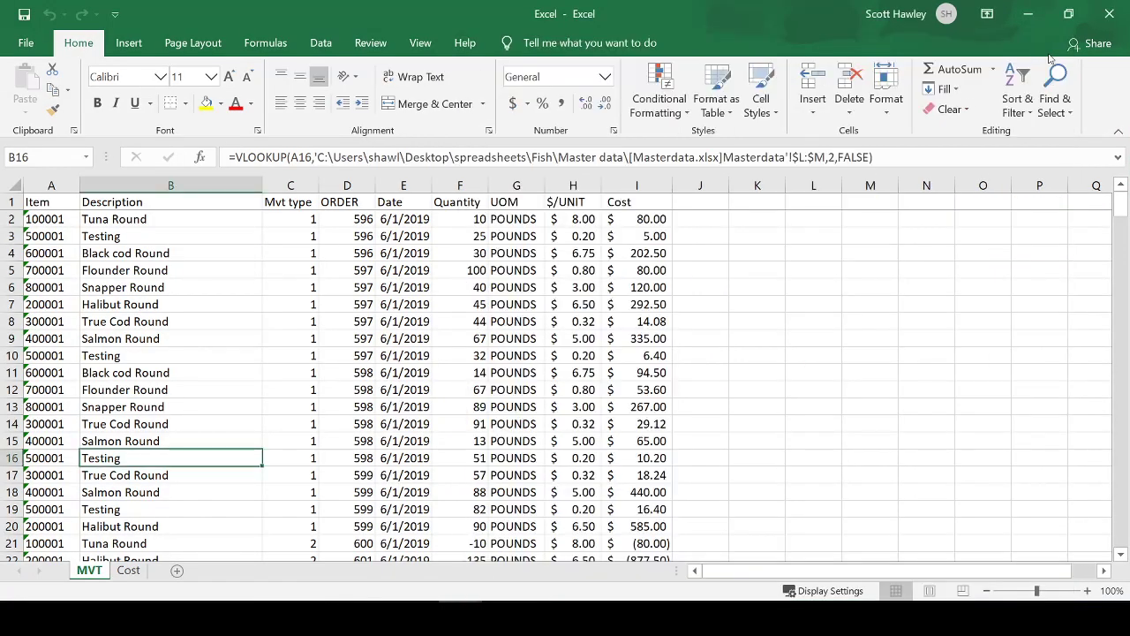
click(1111, 27)
click(566, 329)
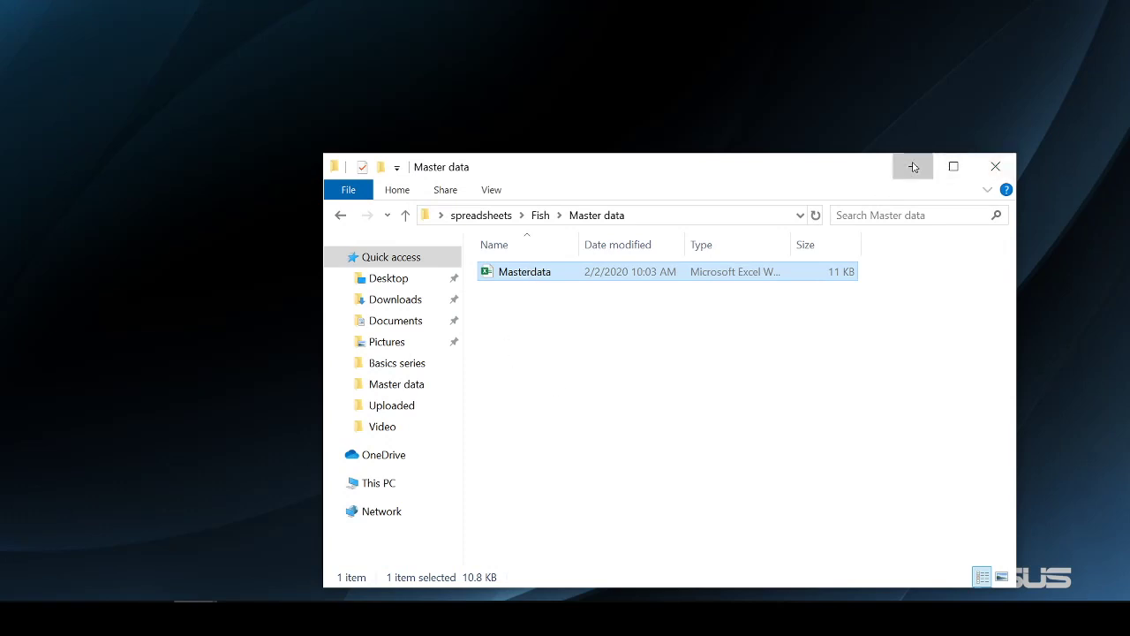
click(995, 166)
Step: Reopen the transaction workbook from the desktop without updating its links, and update the Masterdata.xlsx values through Edit Links
double_click(511, 408)
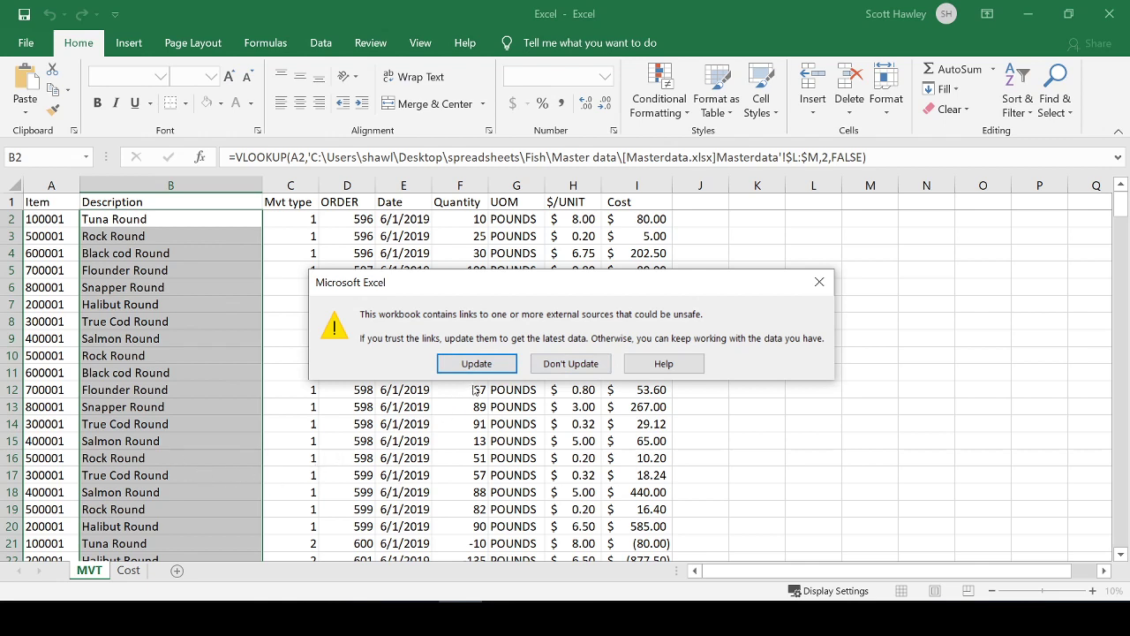
click(547, 363)
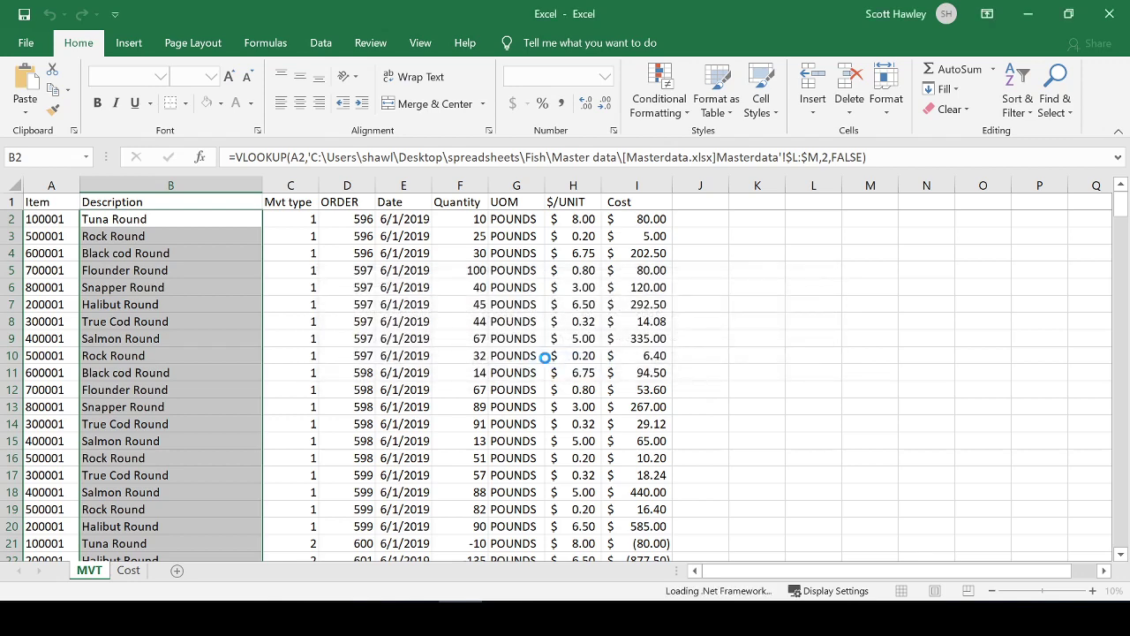
click(321, 44)
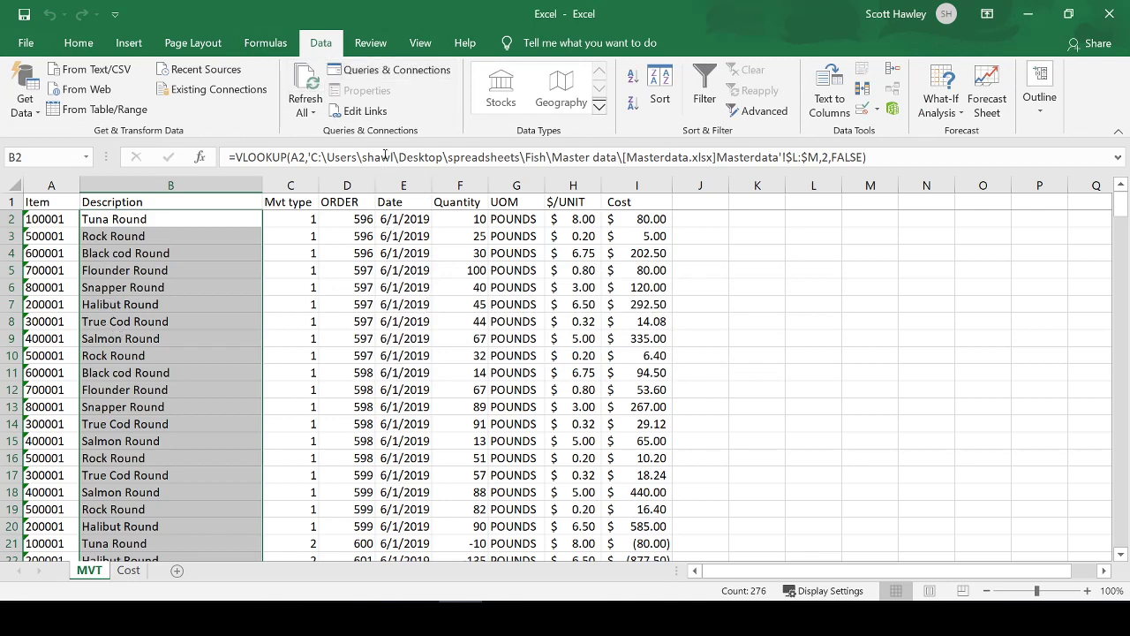
click(365, 111)
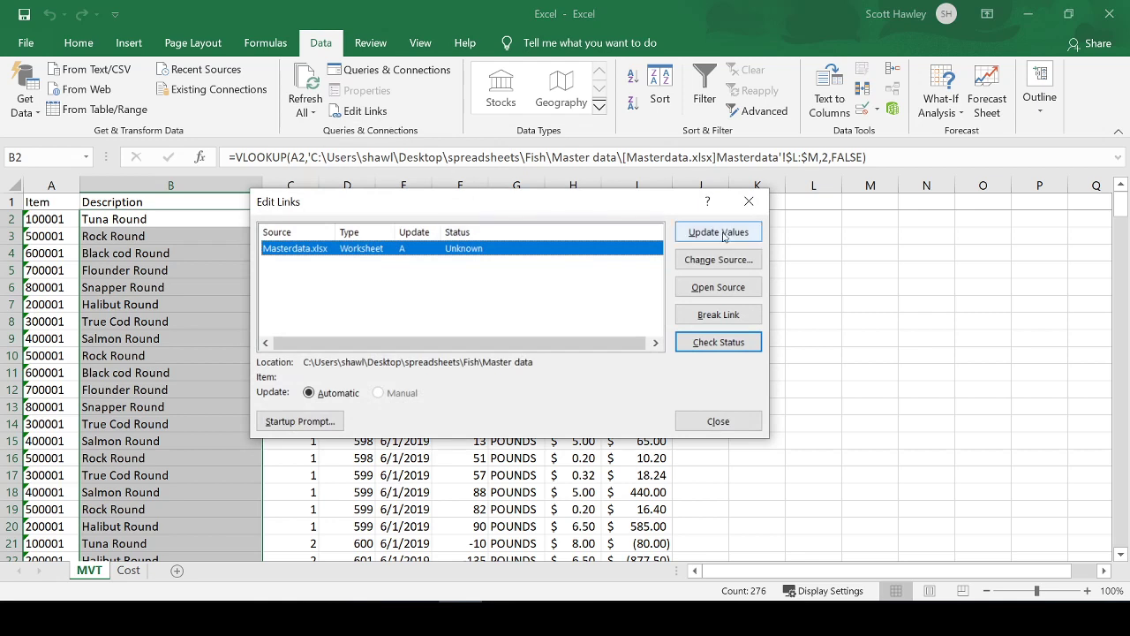
click(725, 233)
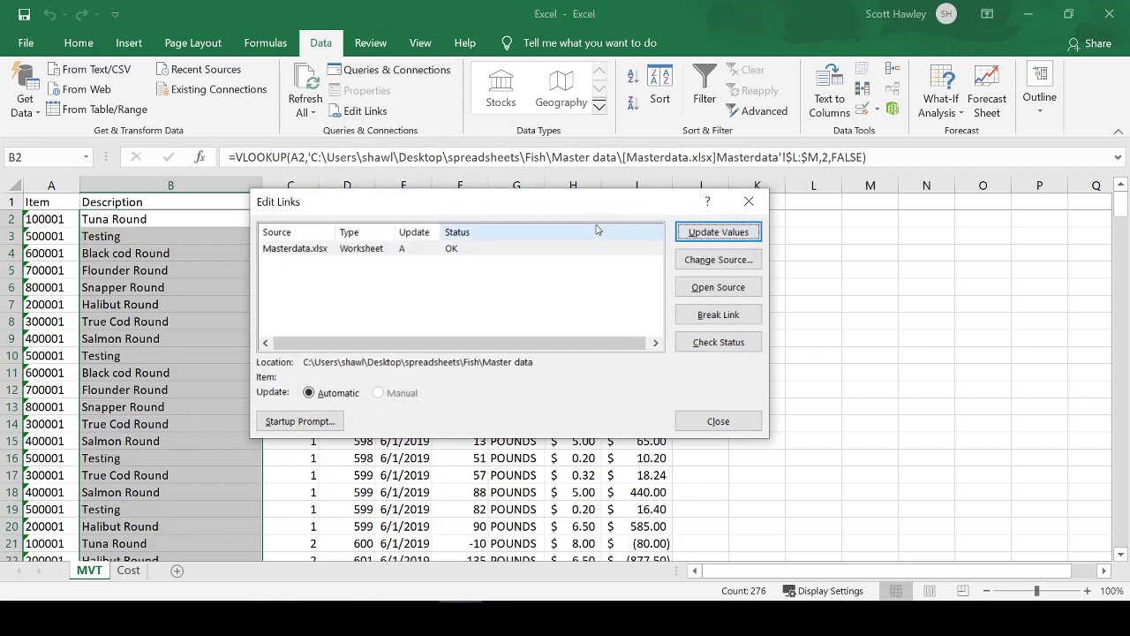
Step: Open the link's source workbook from Edit Links and place it in a smaller window beside the MVT sheet's Description column
click(709, 290)
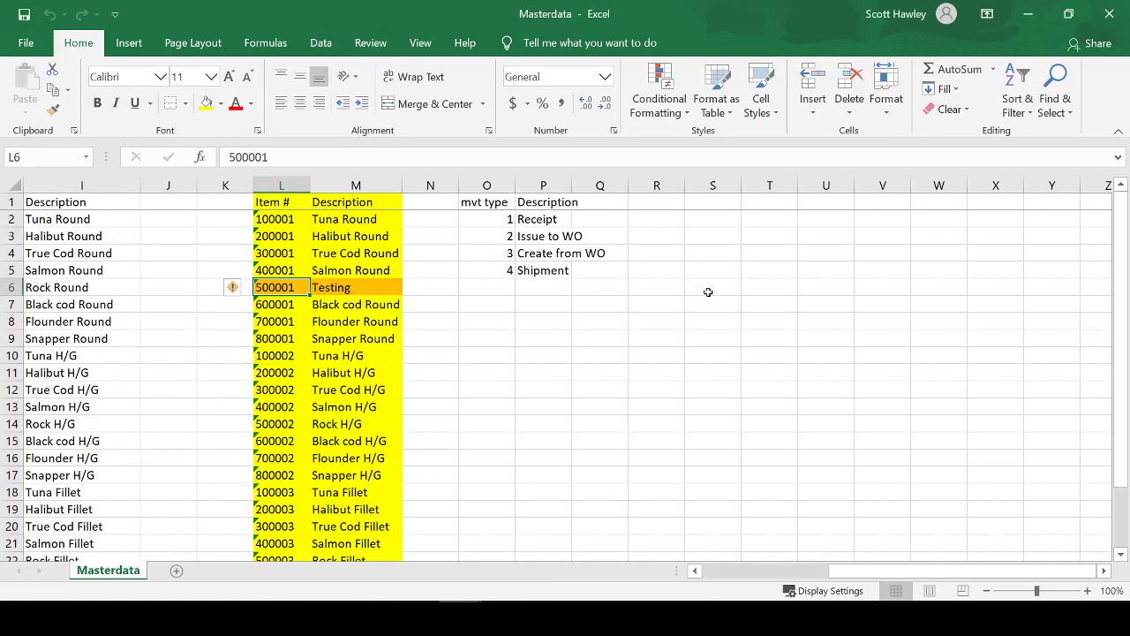
click(1069, 14)
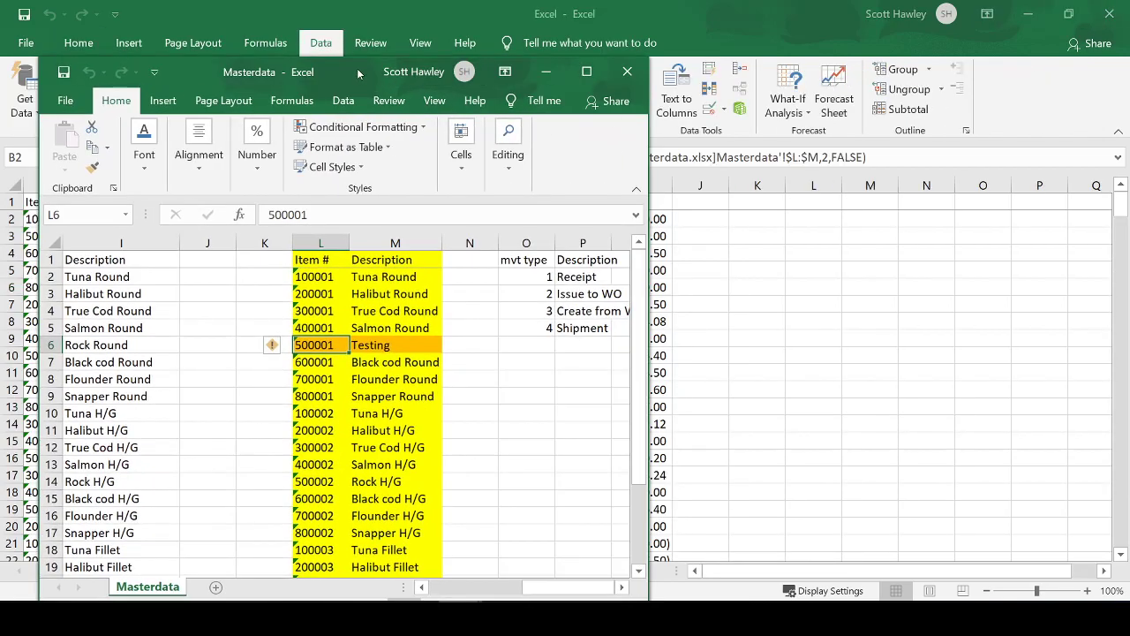
drag(359, 91, 832, 37)
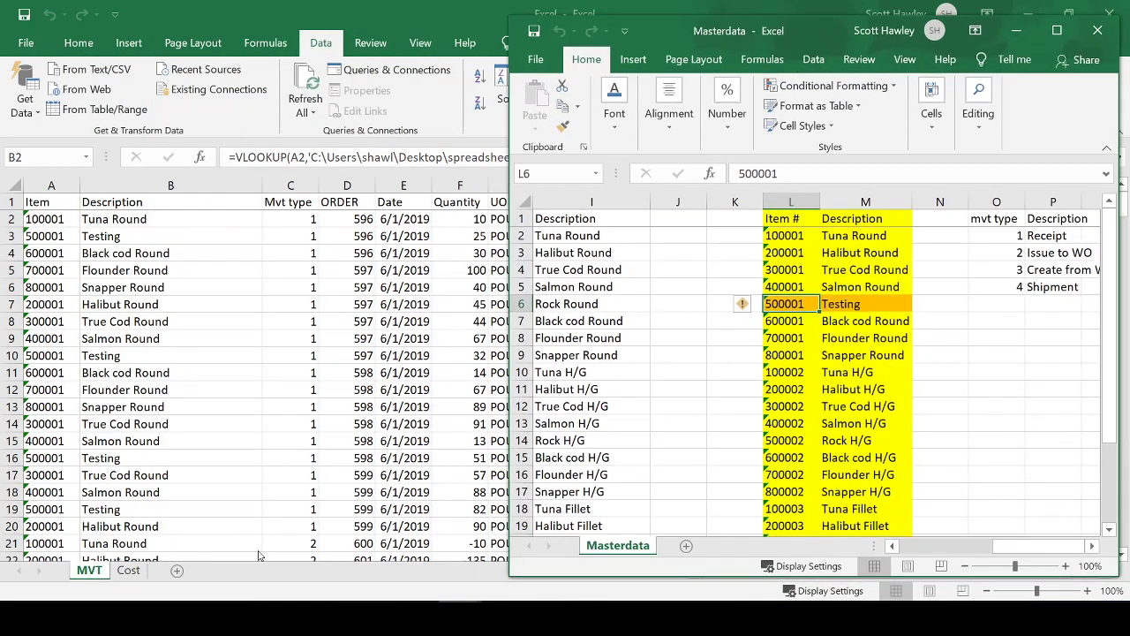
Step: Break the transaction workbook's link to Masterdata.xlsx so the description formulas are converted to values
click(318, 50)
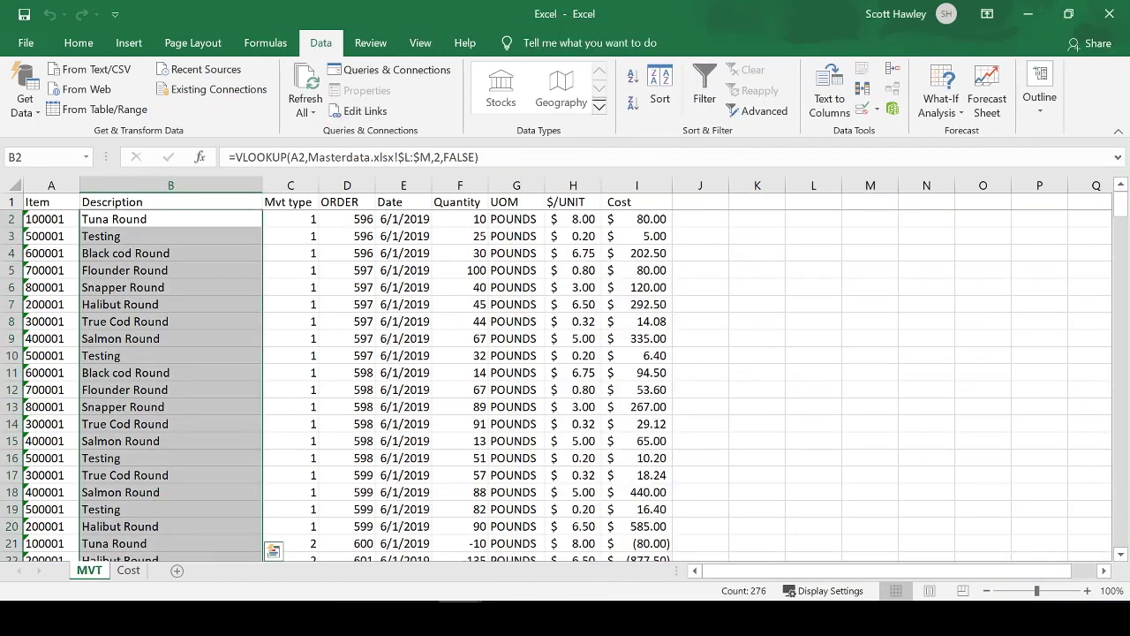
click(363, 111)
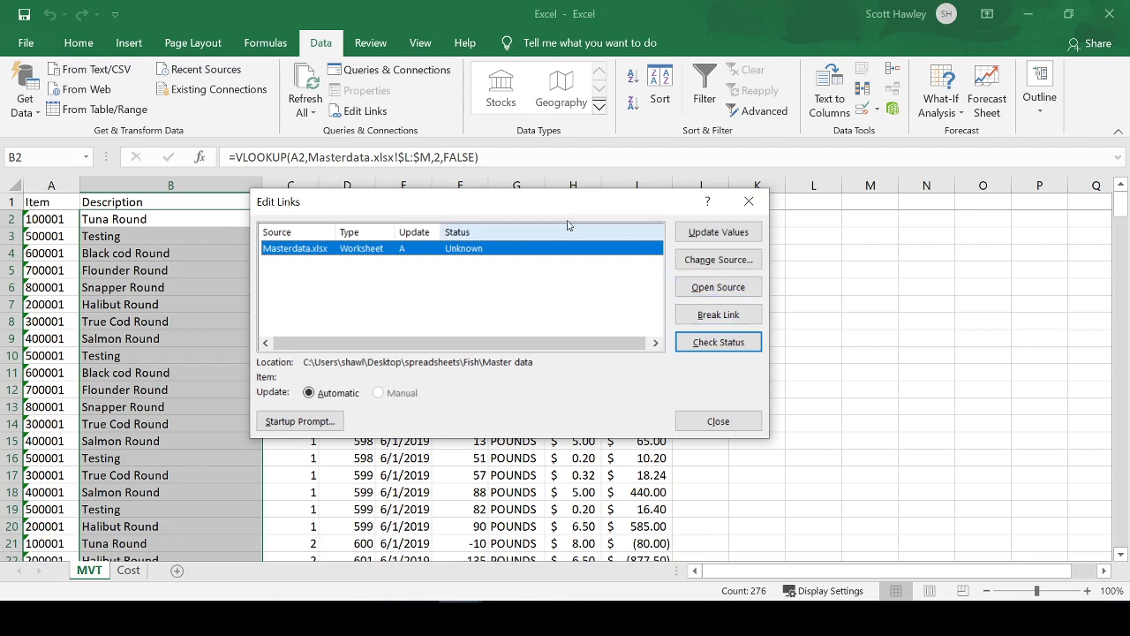
drag(574, 209, 645, 239)
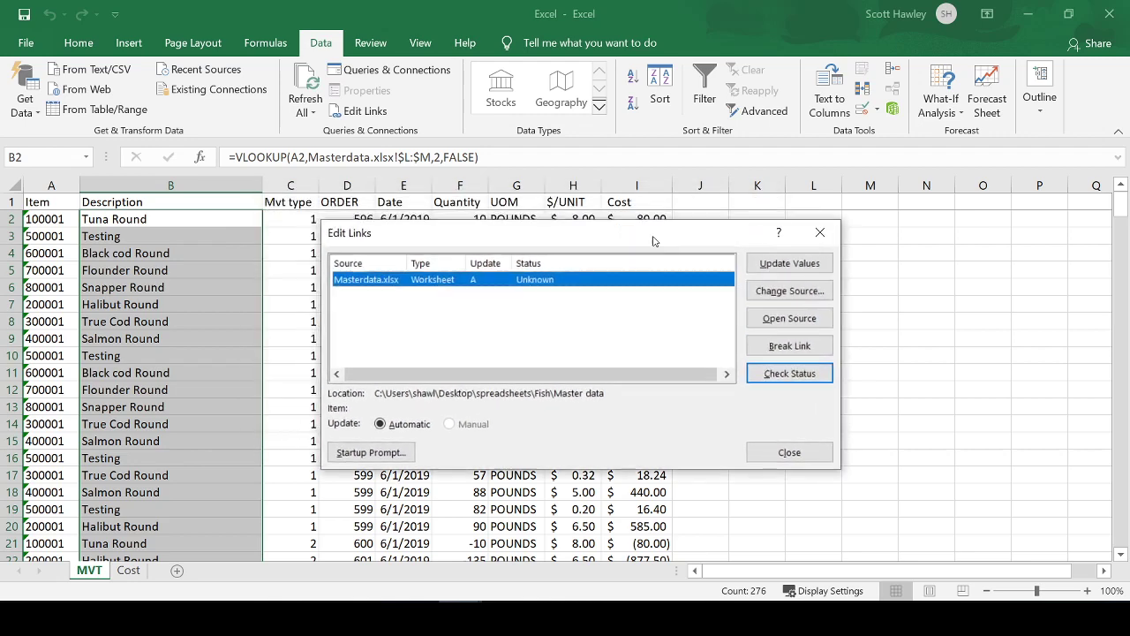
click(789, 346)
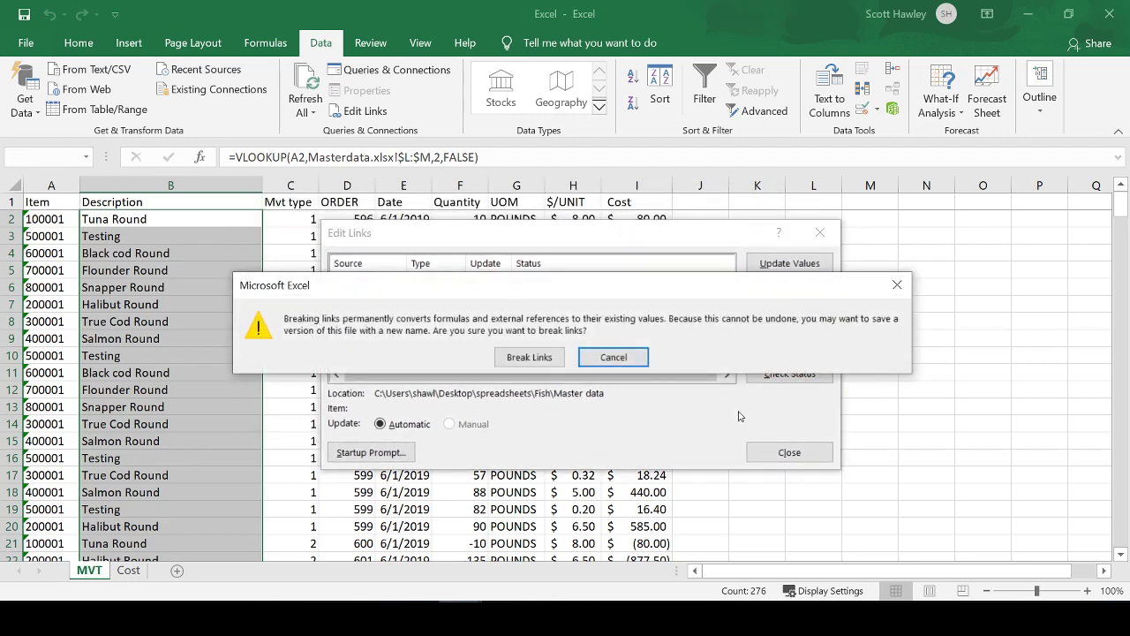
click(544, 366)
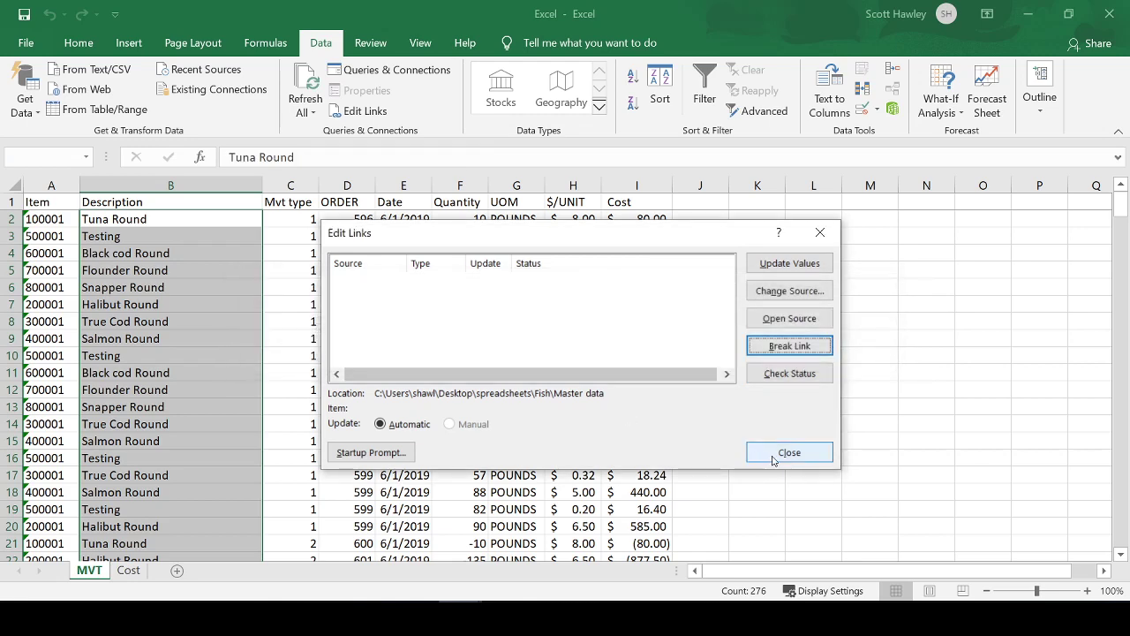
click(777, 458)
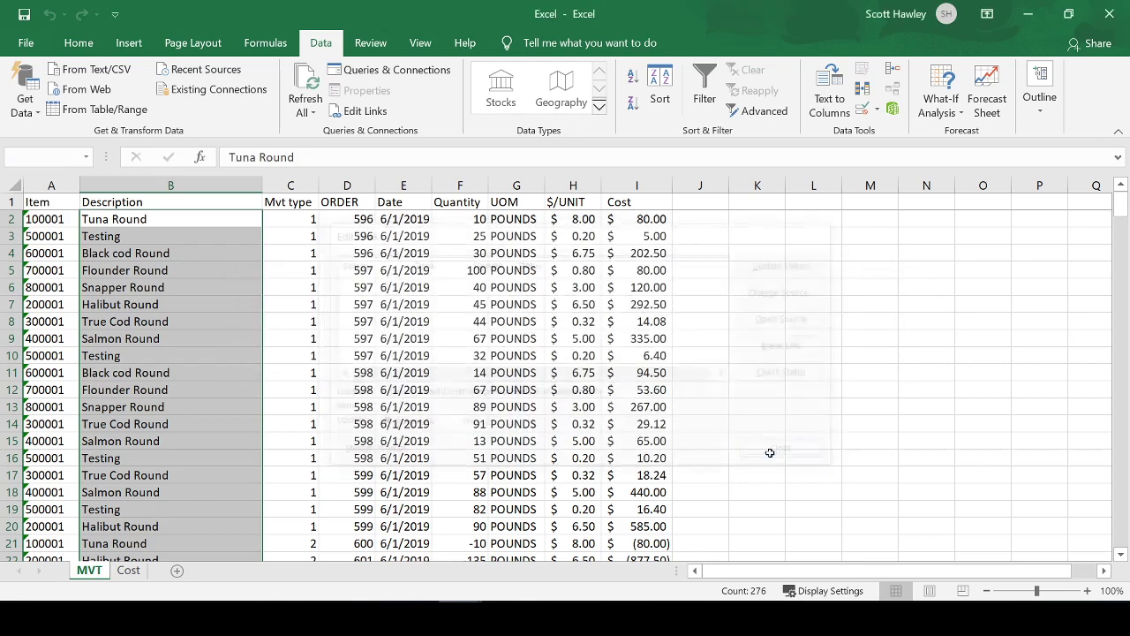
Step: Examine the contents of the Description cells from B4 down to B11 on the MVT sheet for remaining formulas
click(173, 251)
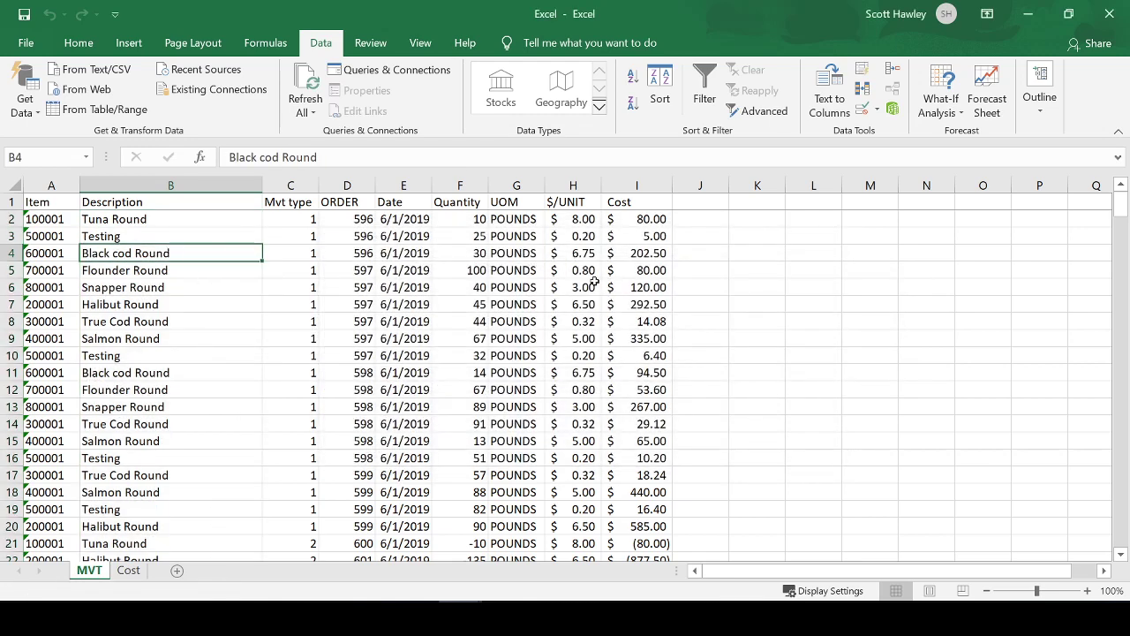
key(Down)
key(Down)
key(Down)
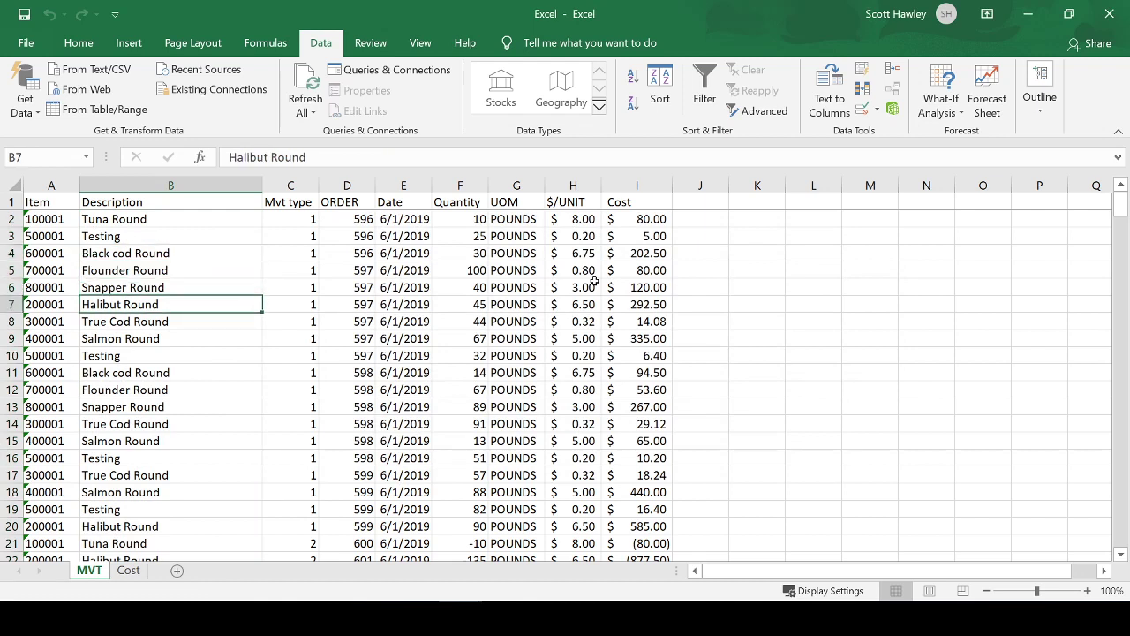
key(Down)
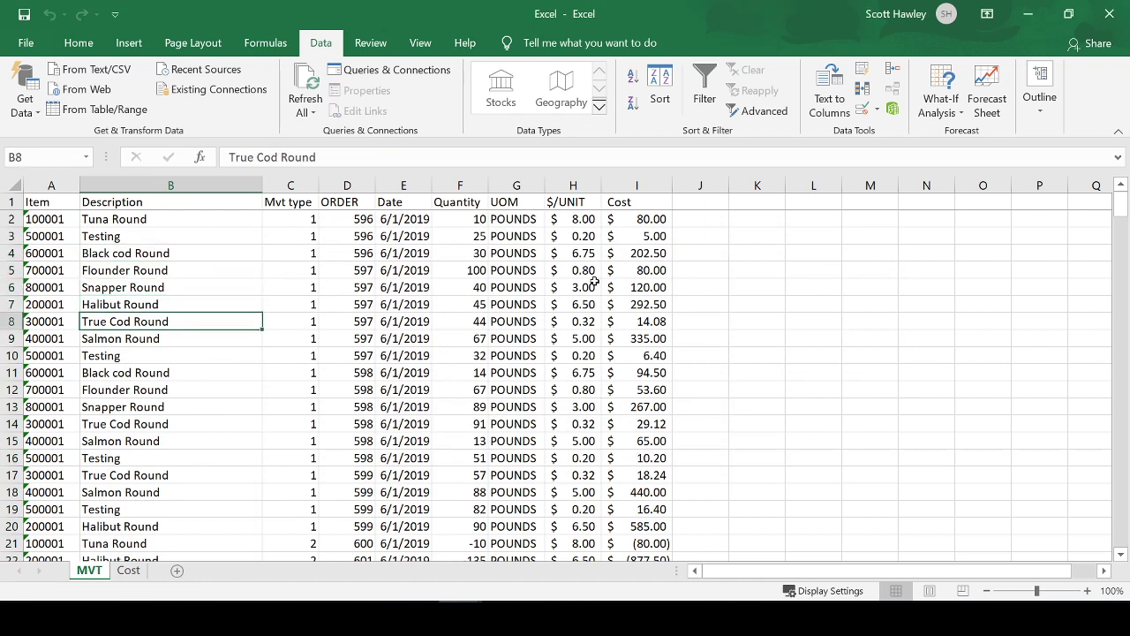
key(Down)
key(Down)
key(Down)
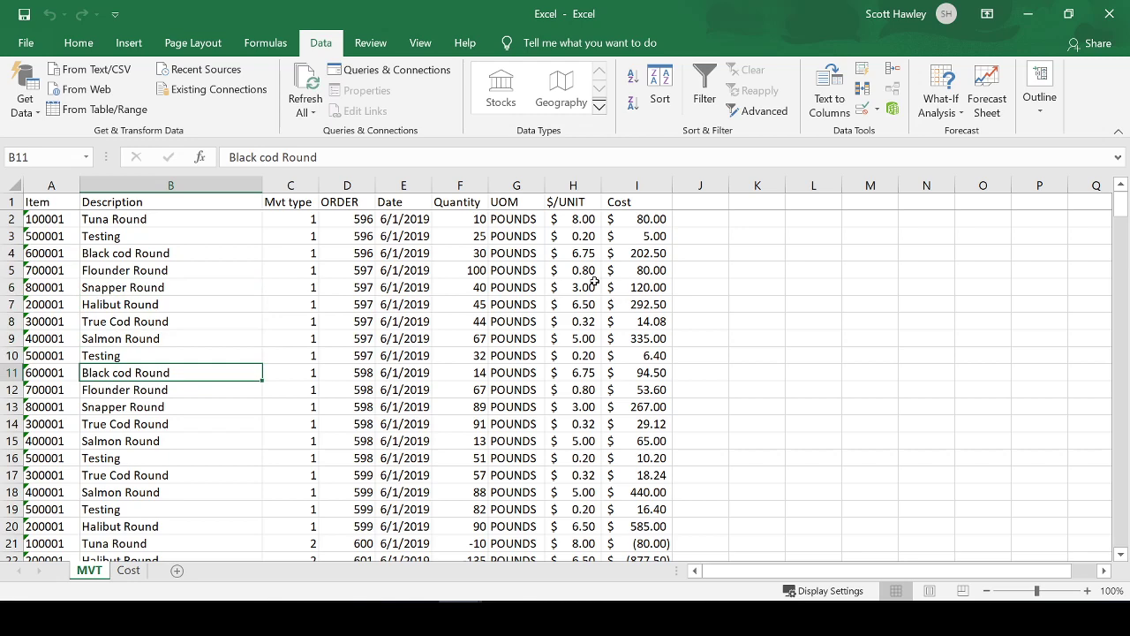
Step: Close the transaction workbook without saving its changes, and close the Masterdata workbook
click(1108, 14)
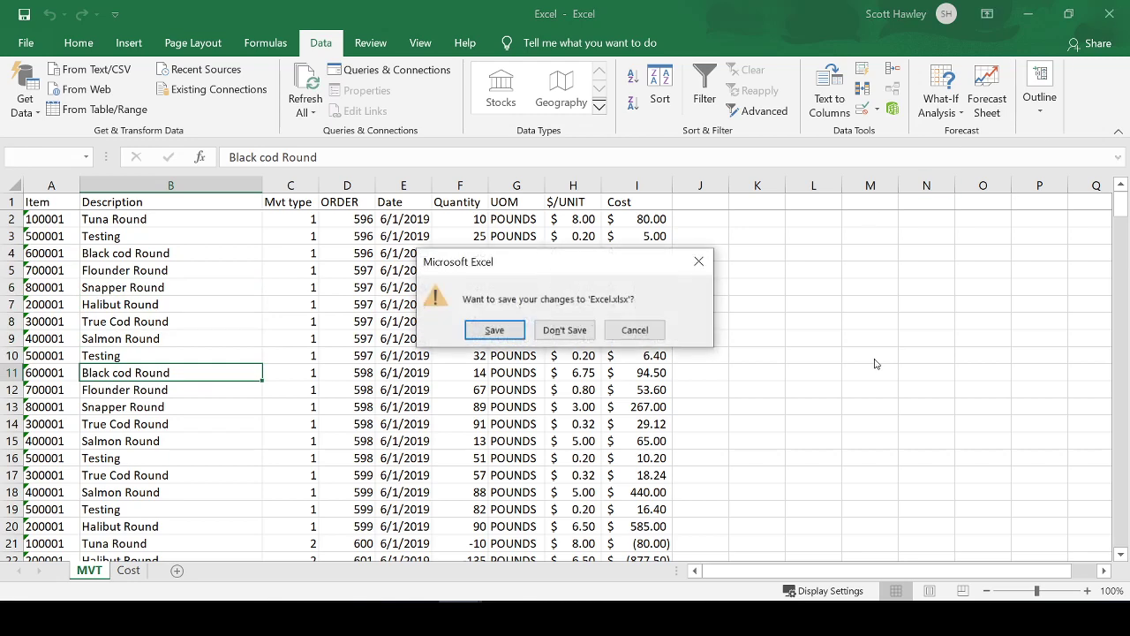
click(564, 330)
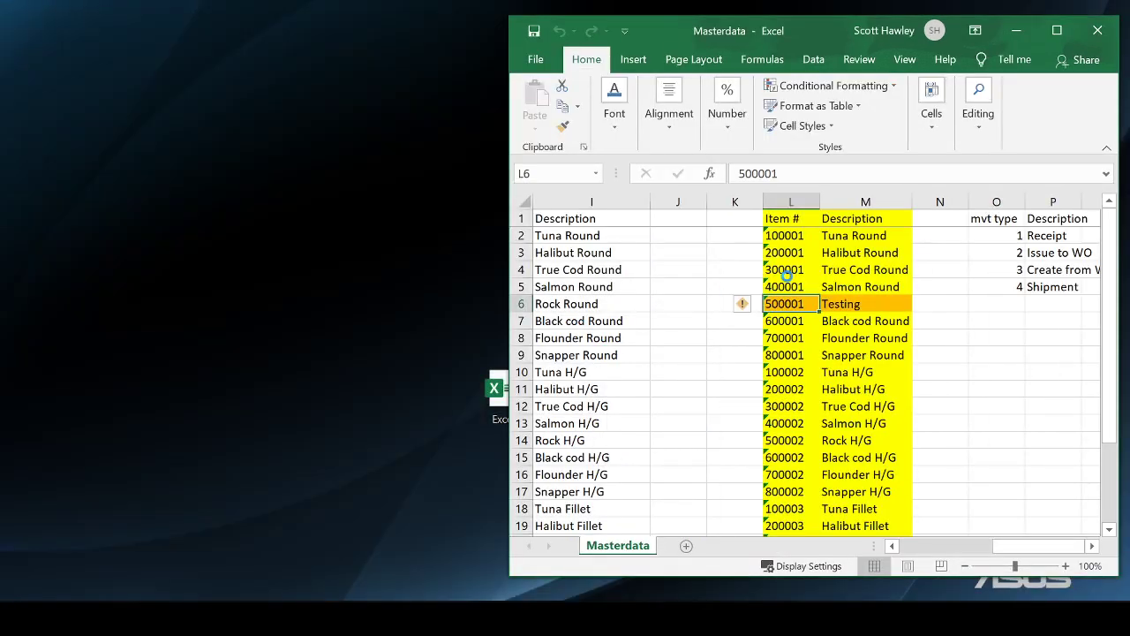
click(1096, 32)
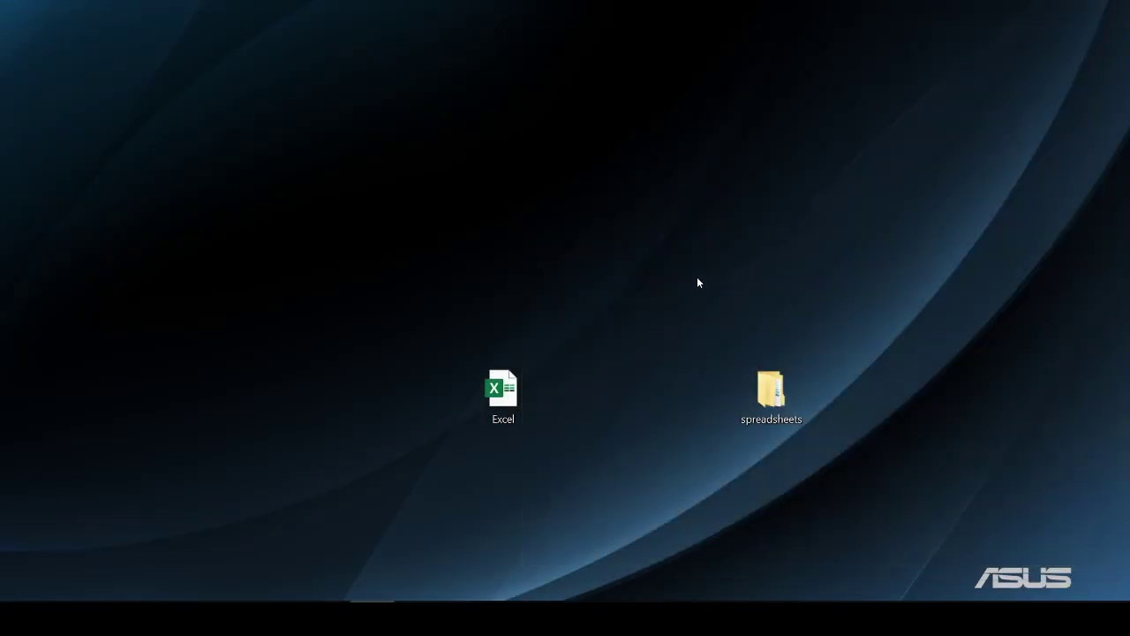